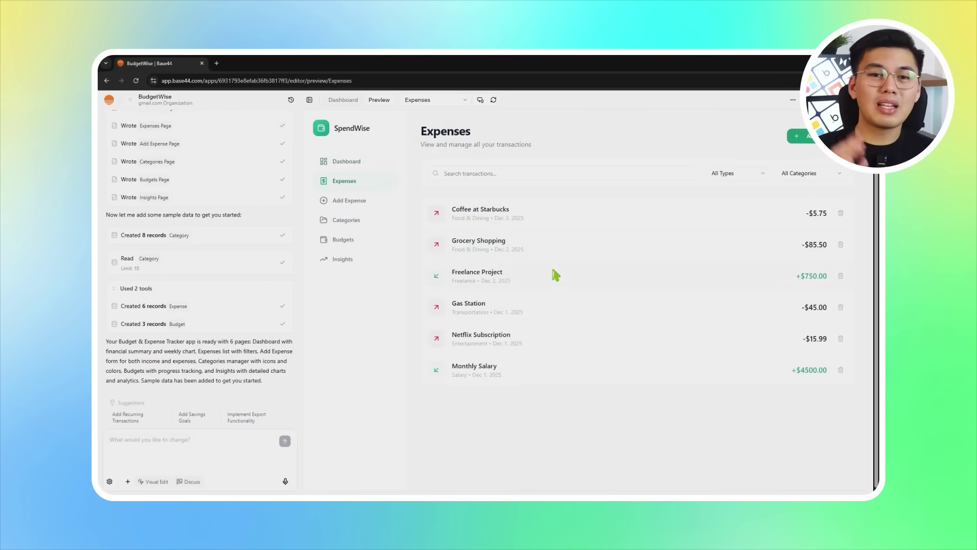
Look through the budget app's preview pages and the exported infographic financial-story-2025-12.png, and return to the BudgetWise editor
left_click(355, 201)
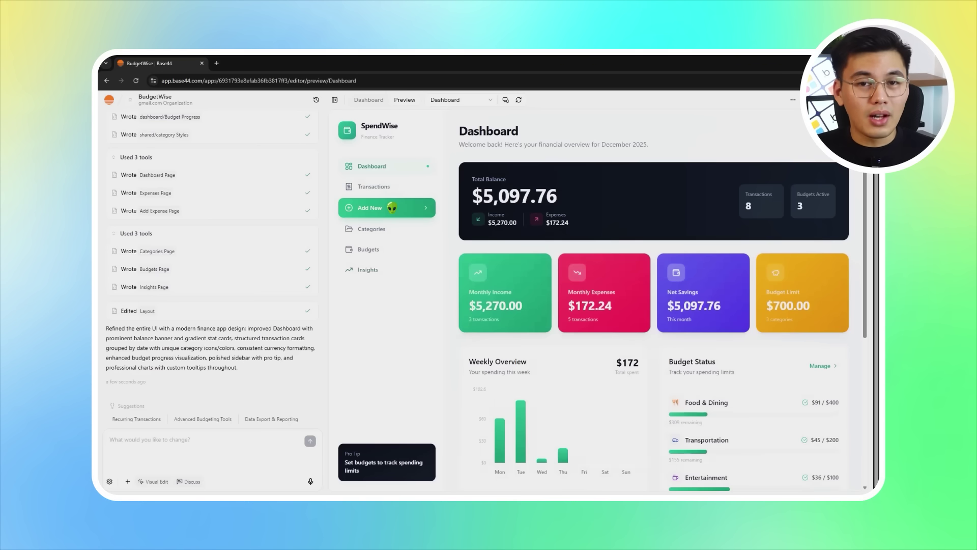
left_click(371, 206)
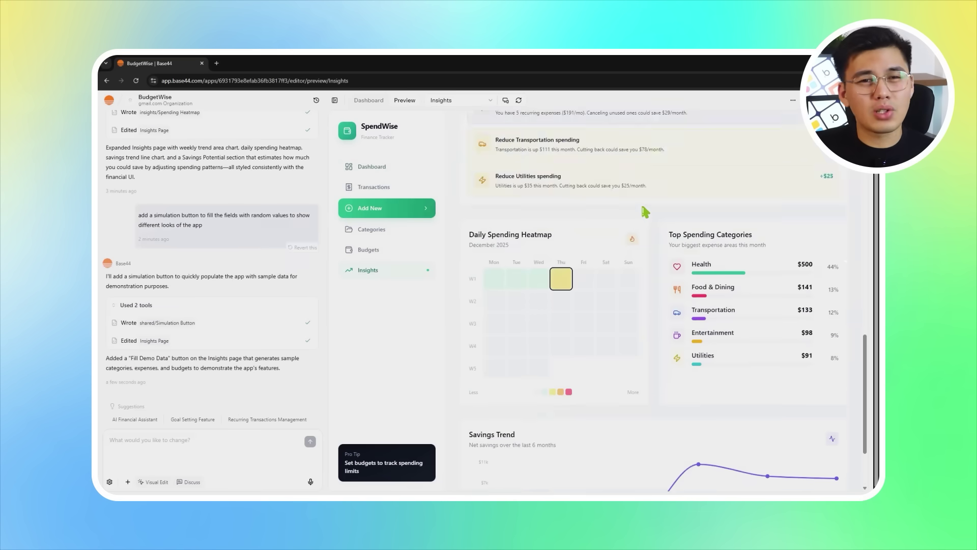
scroll(648, 227, "down", 2)
scroll(643, 258, "up", 6)
scroll(656, 291, "up", 5)
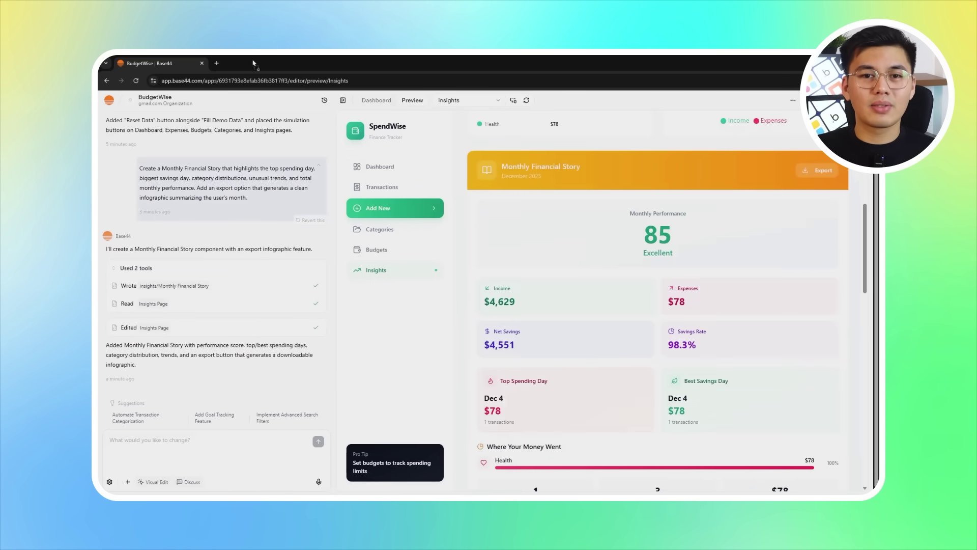
left_click(250, 63)
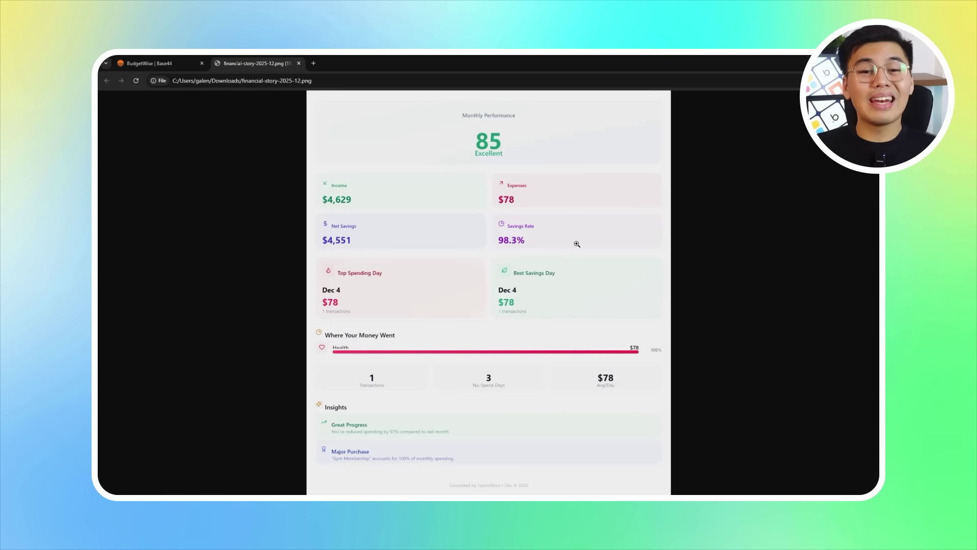
left_click(151, 64)
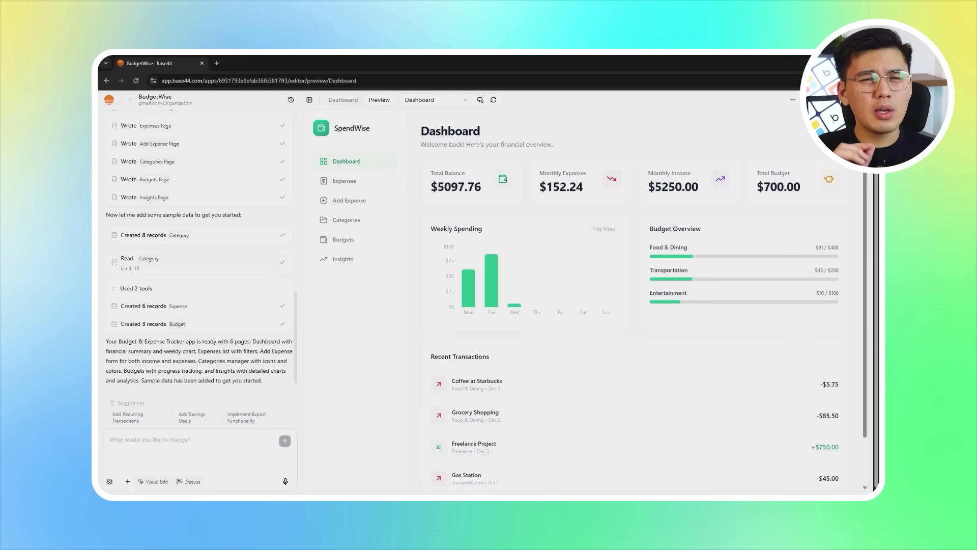
Examine the generated app's Dashboard, Expenses, Add Expense, Categories, Budgets and Insights pages, and return to the Dashboard
scroll(634, 300, "down", 1)
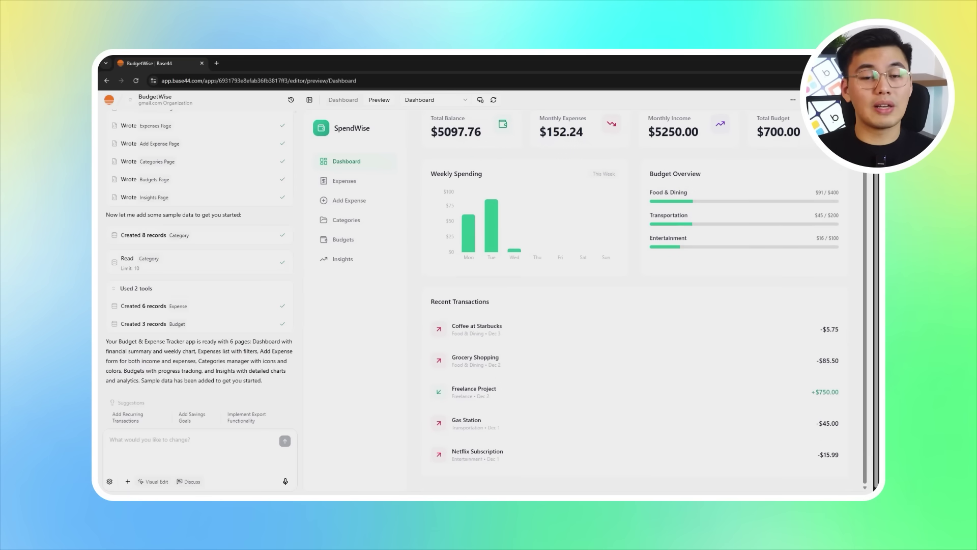
scroll(634, 300, "up", 1)
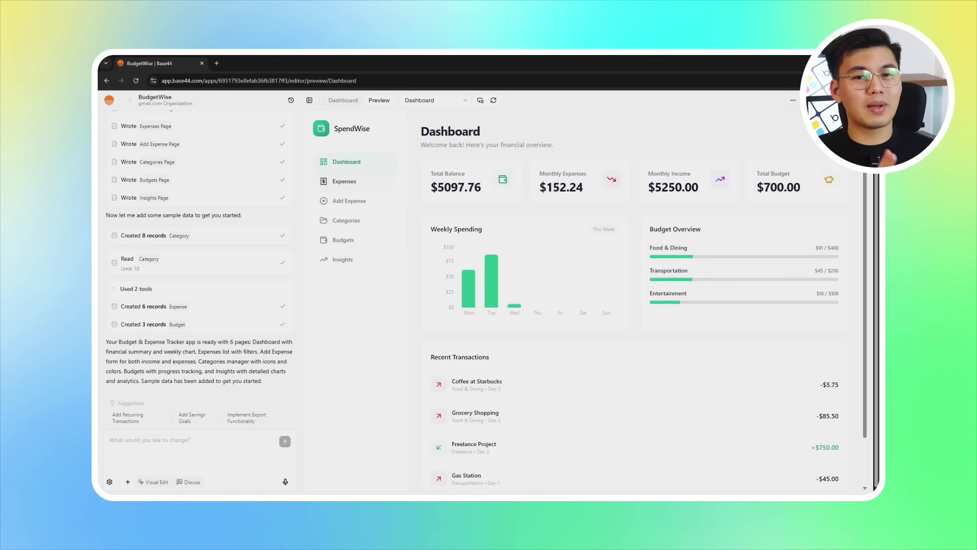
scroll(634, 300, "down", 1)
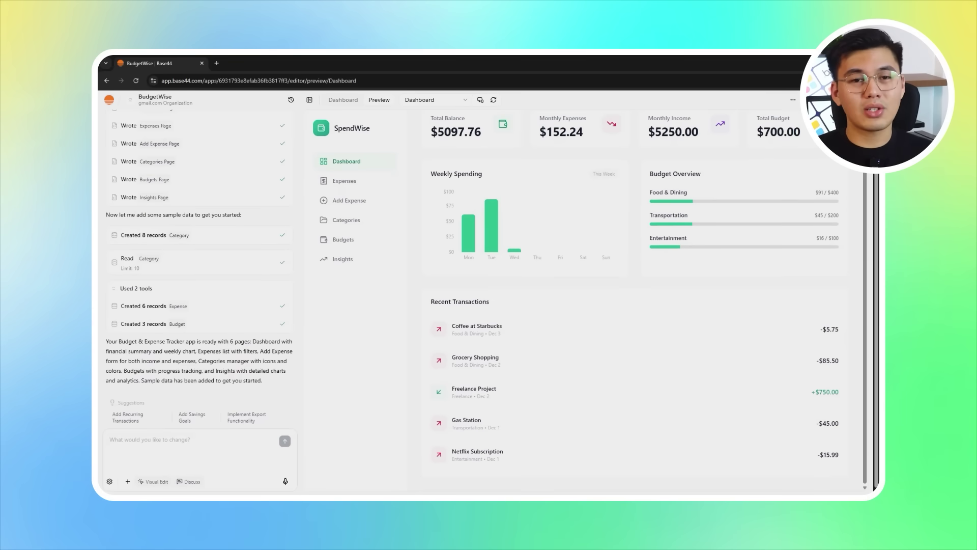
left_click(344, 180)
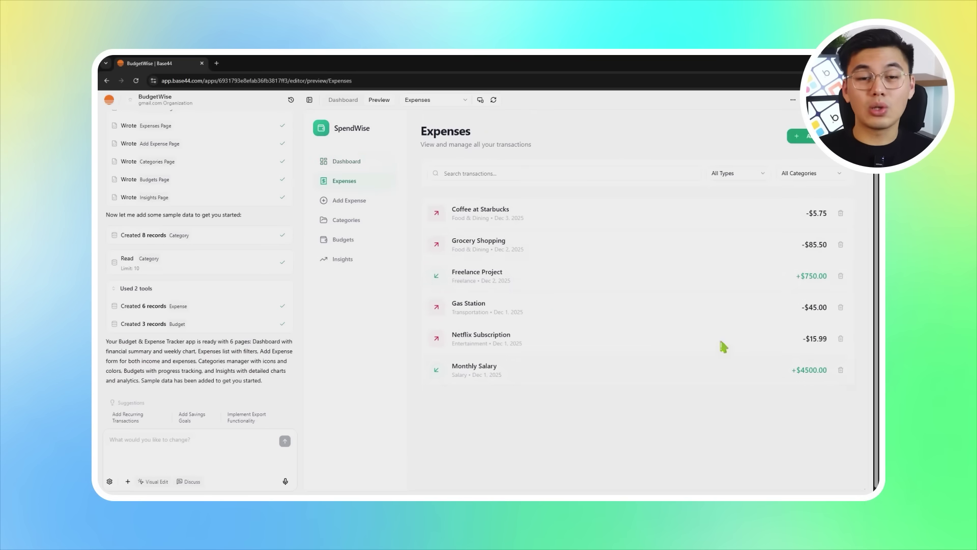
left_click(349, 201)
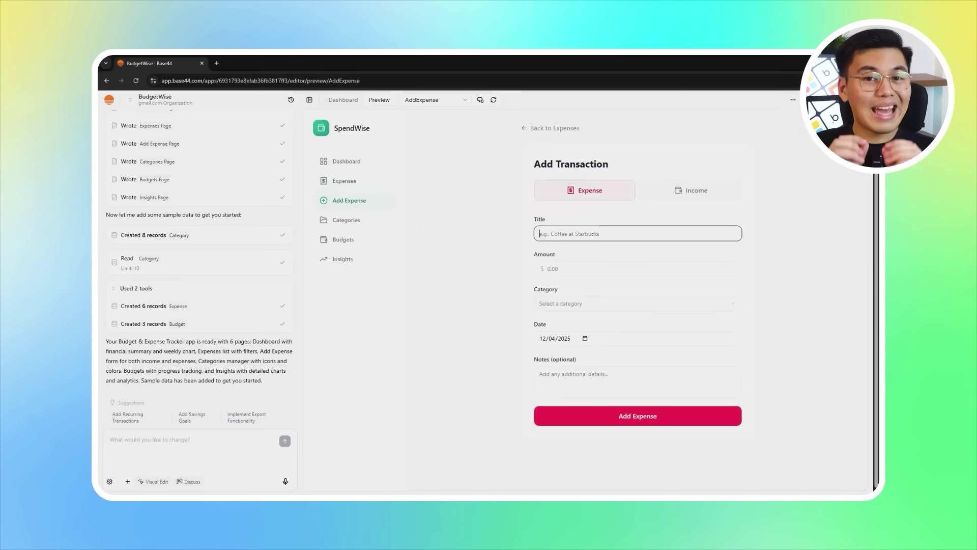
left_click(346, 219)
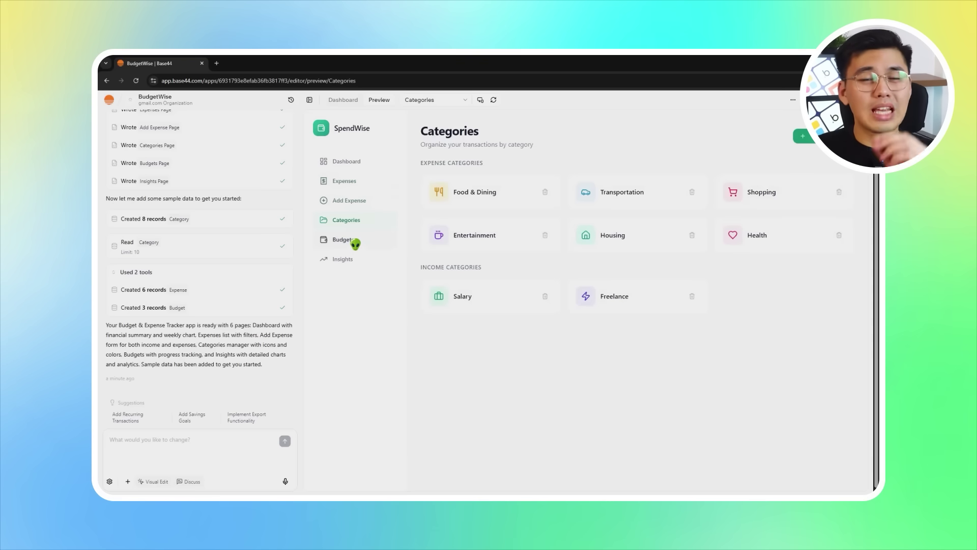
left_click(344, 240)
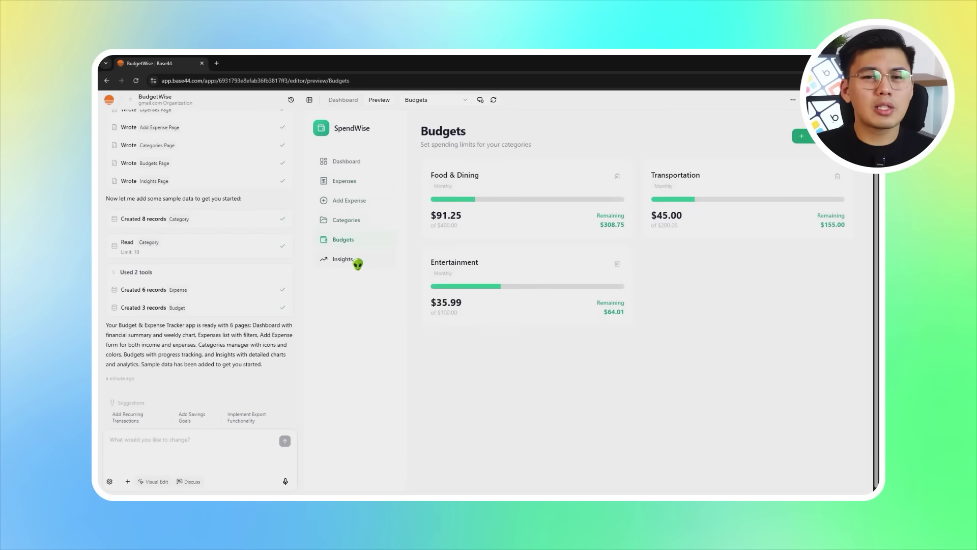
left_click(356, 262)
scroll(498, 330, "down", 1)
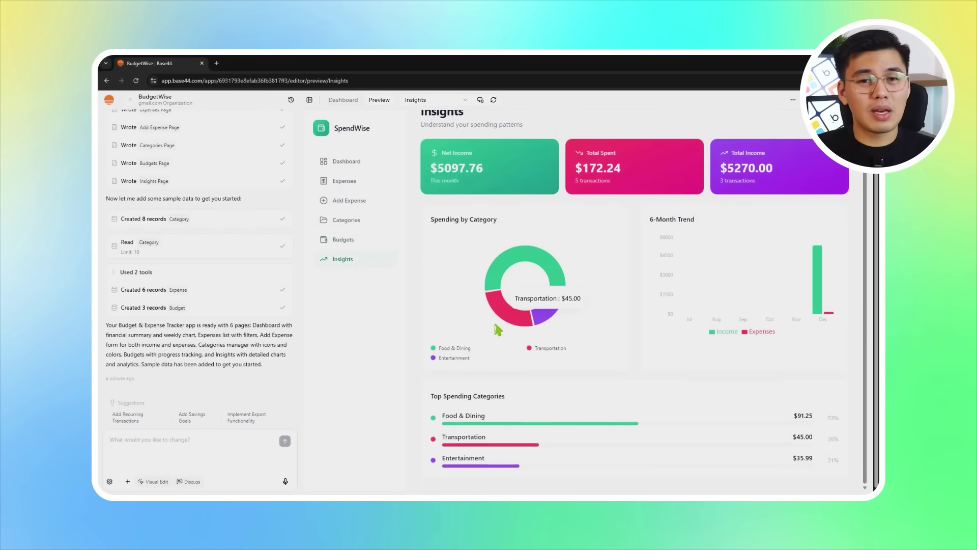
scroll(498, 329, "up", 1)
left_click(348, 163)
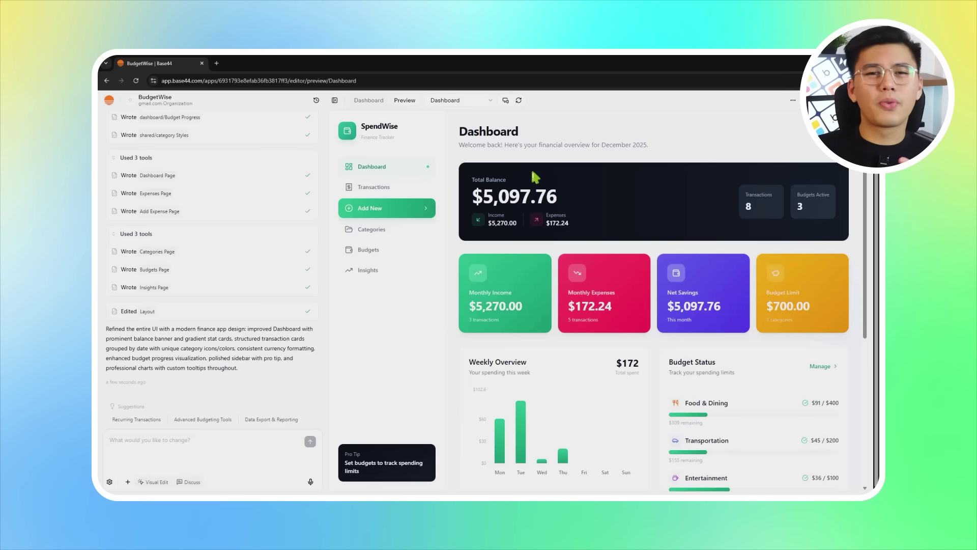
Review the redesigned Dashboard from the balance banner to recent transactions, and the Transactions page grouped by date
scroll(517, 251, "down", 5)
scroll(474, 285, "up", 5)
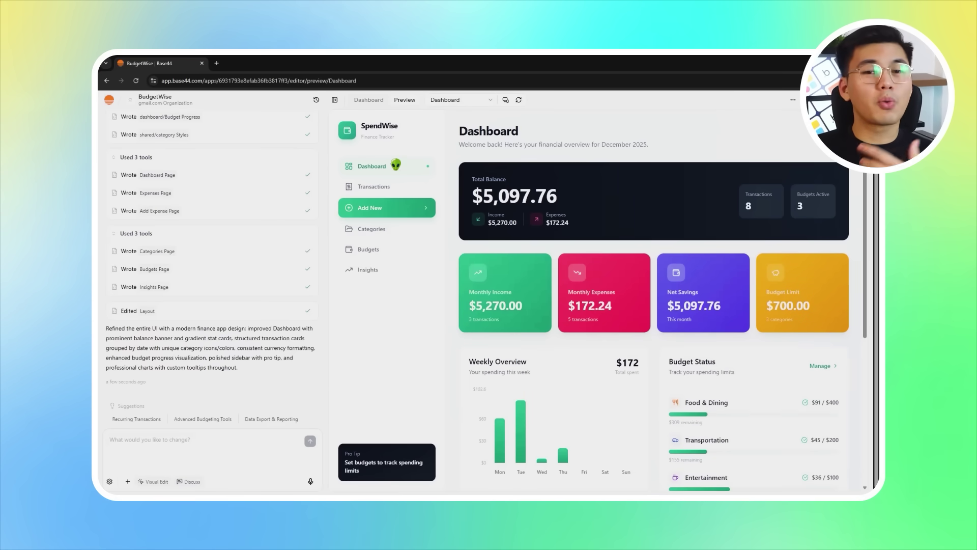
scroll(615, 191, "down", 5)
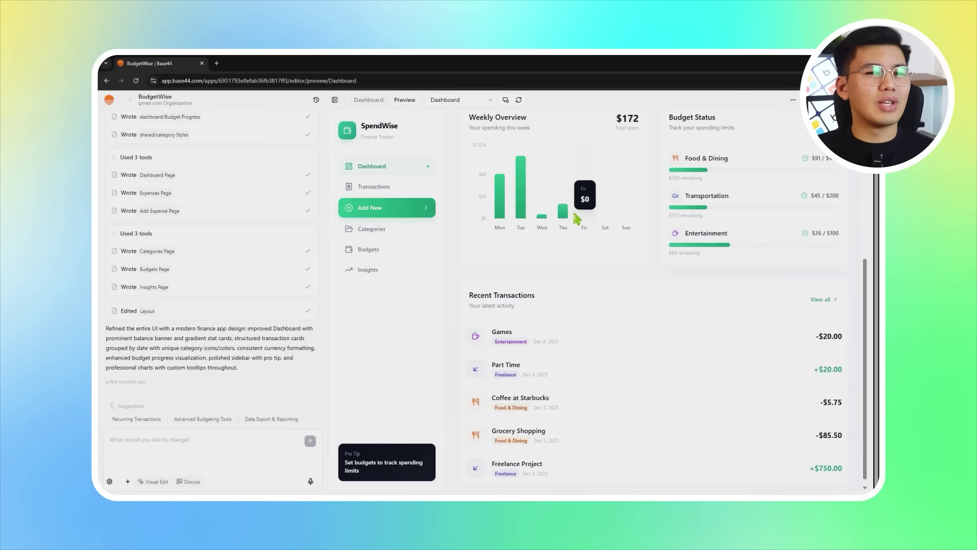
scroll(580, 214, "up", 5)
left_click(396, 186)
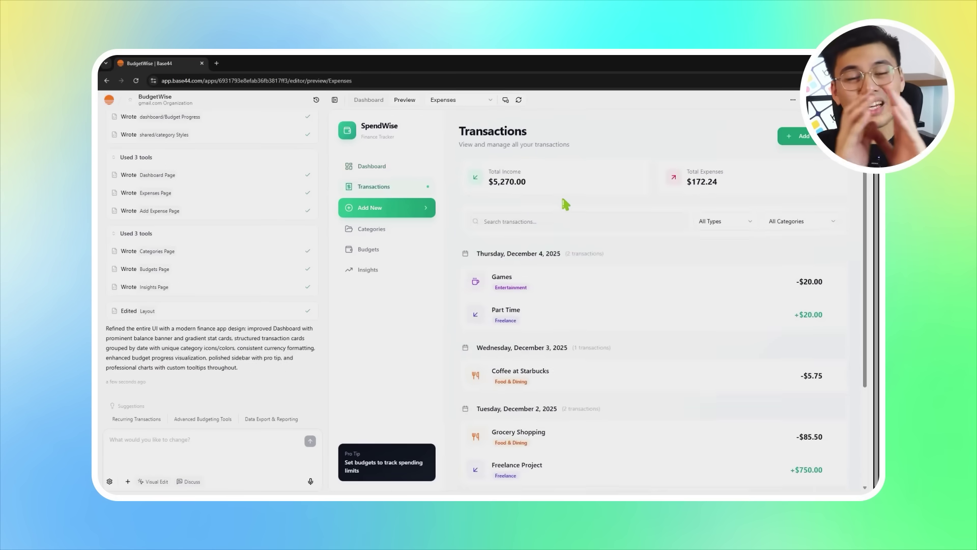
scroll(558, 211, "down", 3)
scroll(534, 308, "up", 1)
scroll(534, 308, "up", 2)
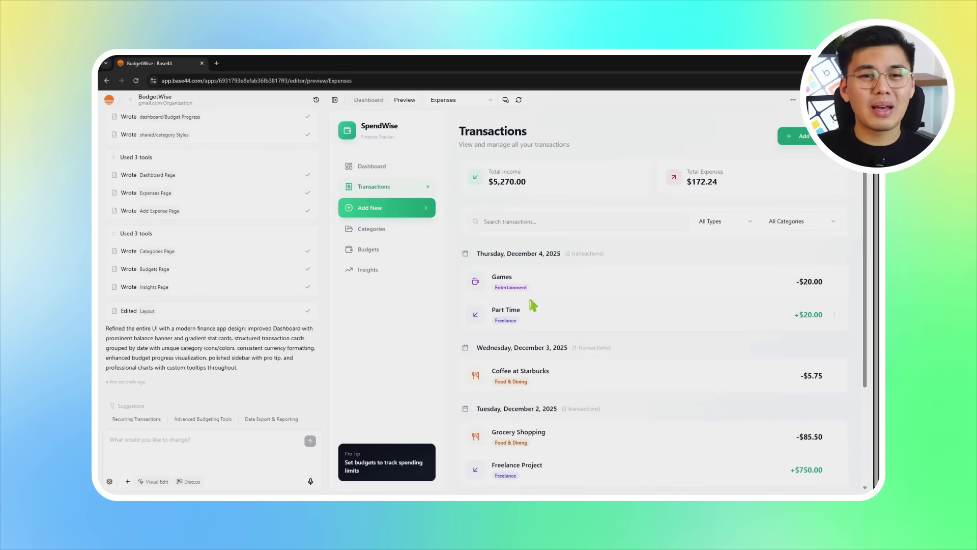
Inspect the redesigned Categories, Budgets and Insights pages, including the spending charts, and return to the Dashboard
left_click(369, 230)
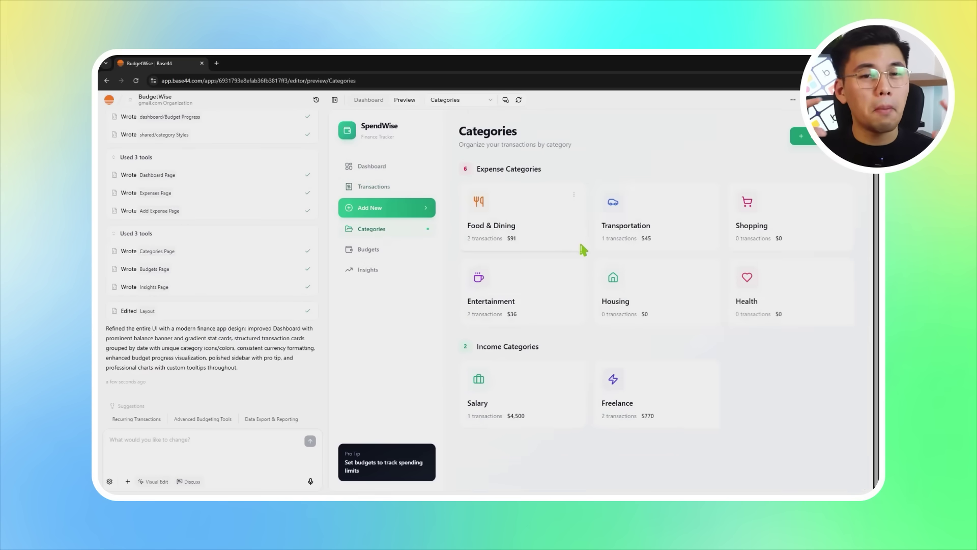
left_click(405, 249)
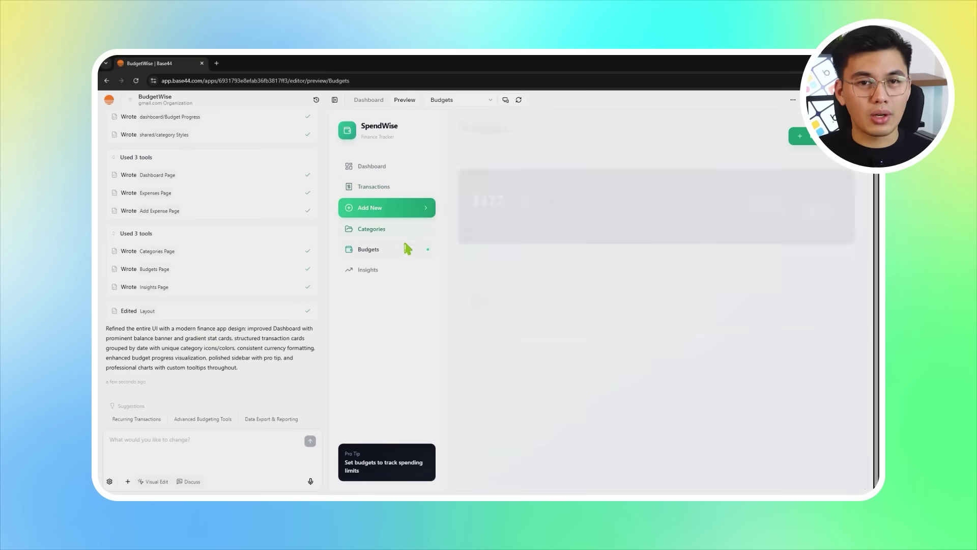
left_click(366, 272)
scroll(475, 270, "down", 2)
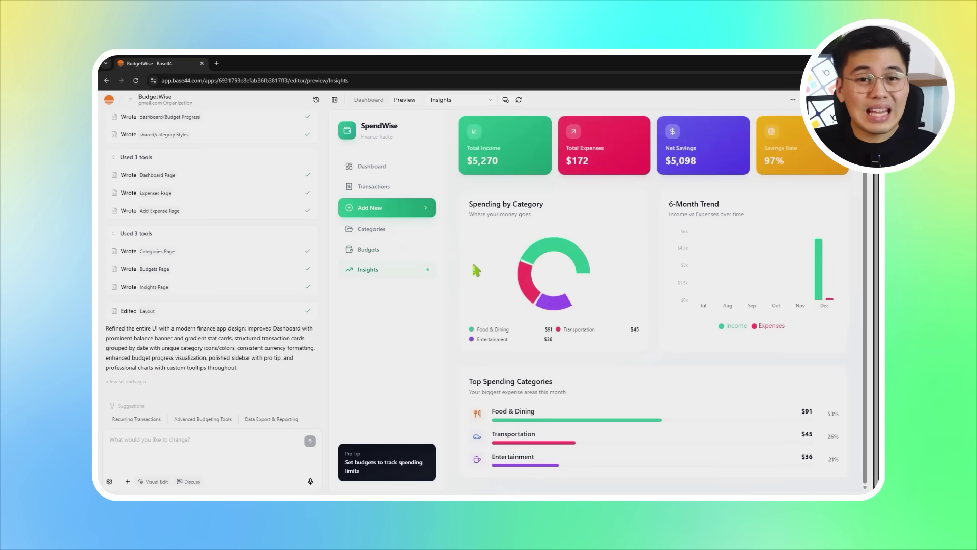
scroll(476, 271, "up", 2)
left_click(392, 170)
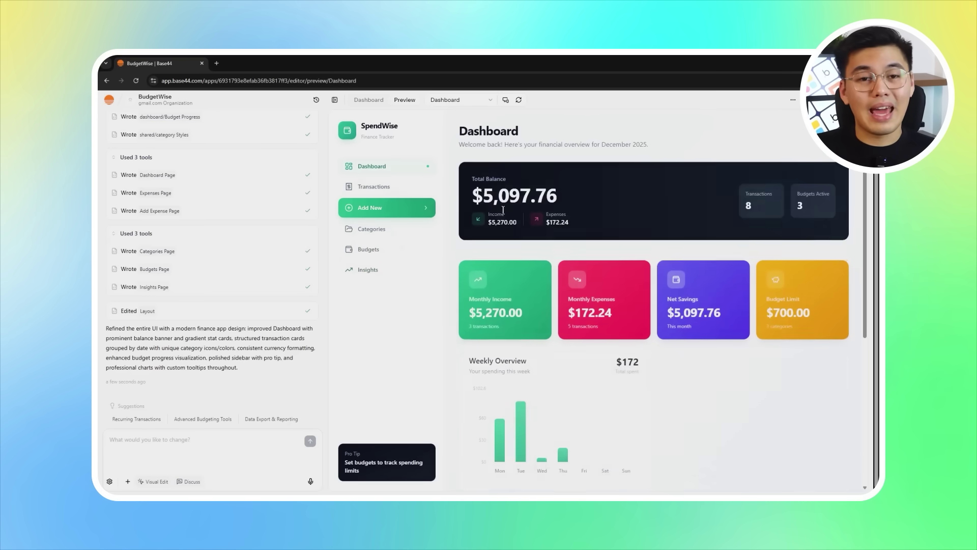
Add a $50 expense with the description Dinner in the Food & Dining category
left_click(392, 207)
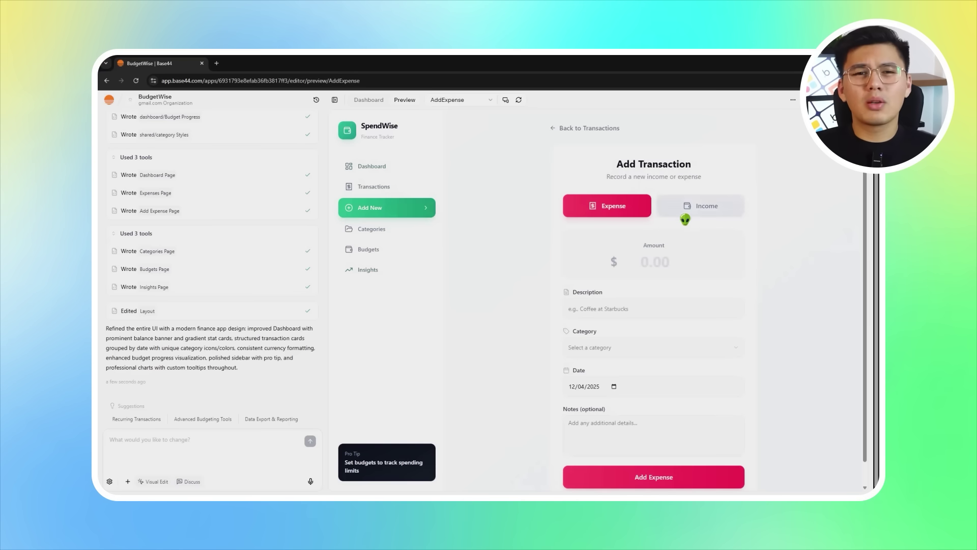
scroll(645, 260, "down", 1)
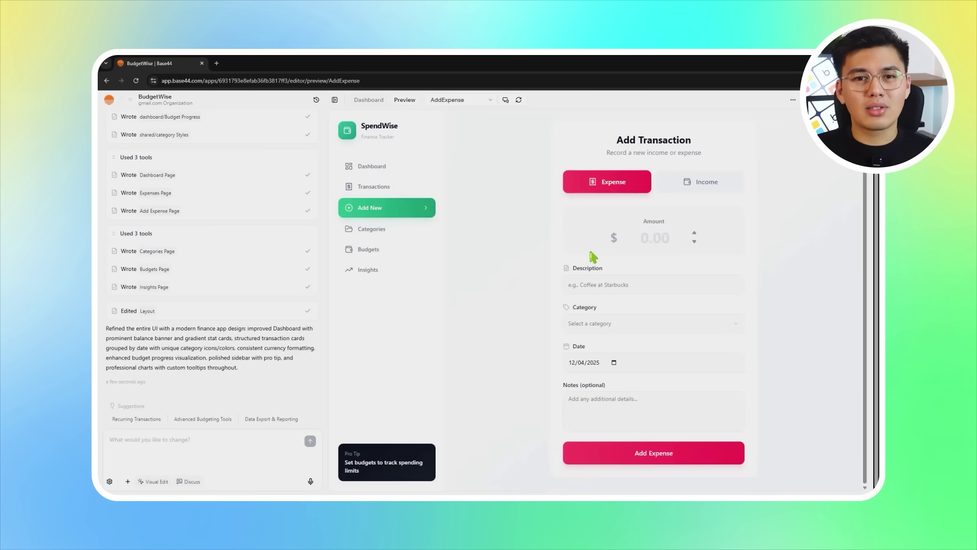
type("50")
left_click(626, 280)
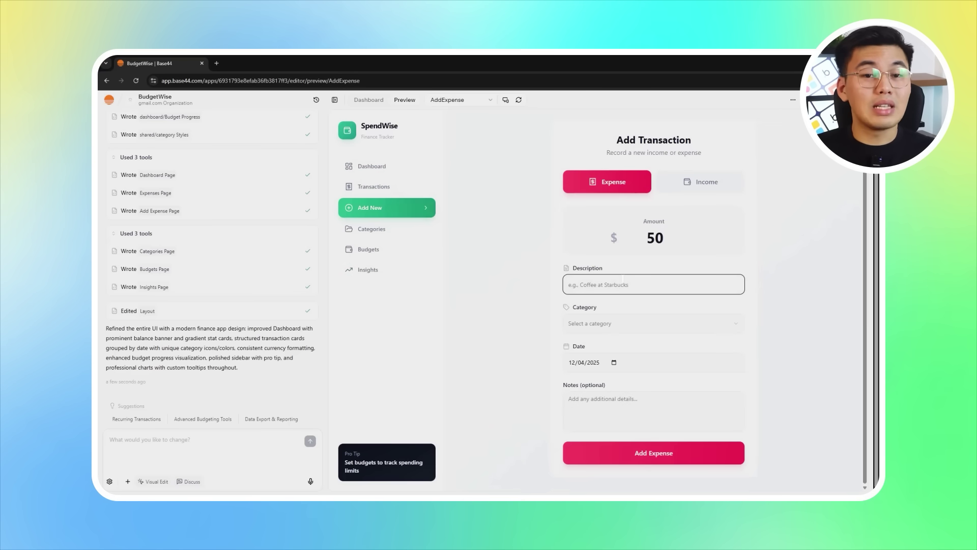
type("F")
key("BackSpace")
type("Dinner")
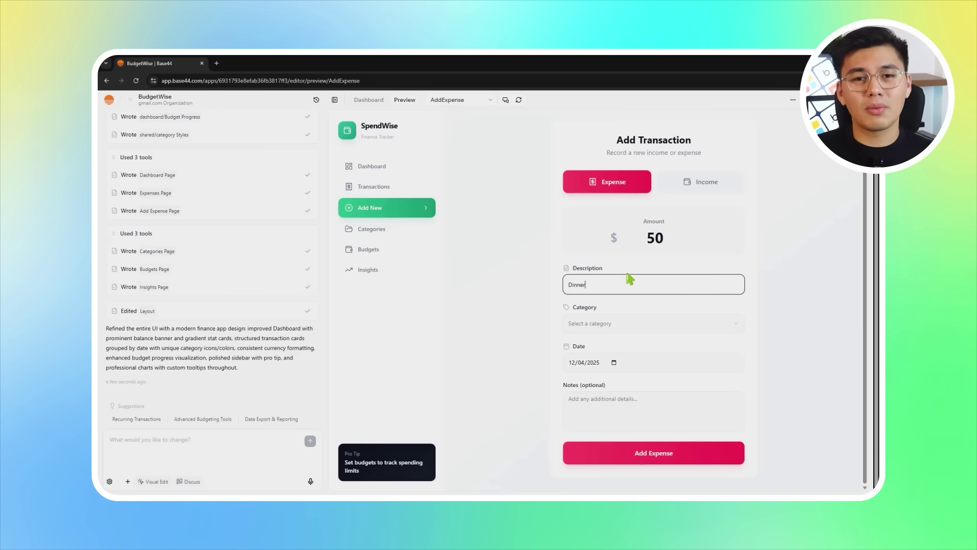
left_click(640, 323)
left_click(617, 343)
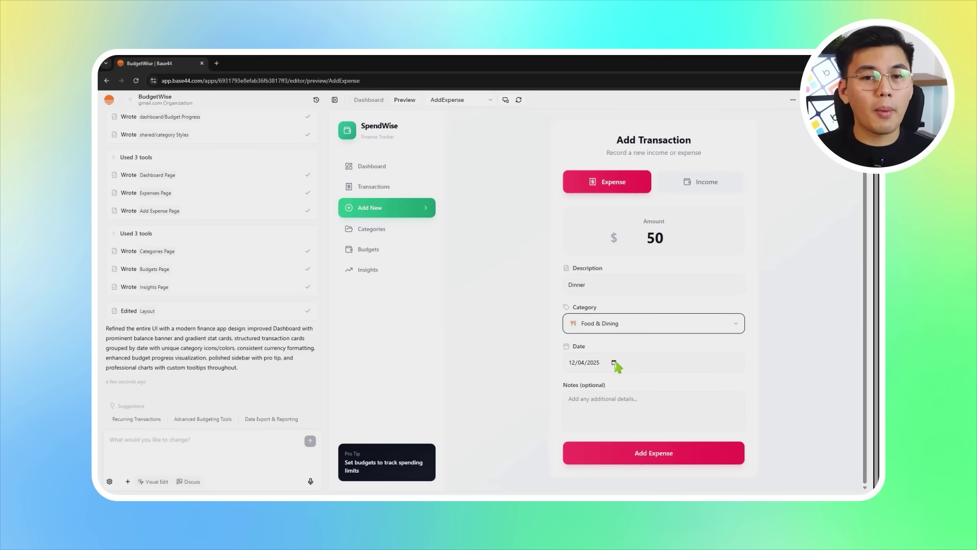
left_click(625, 461)
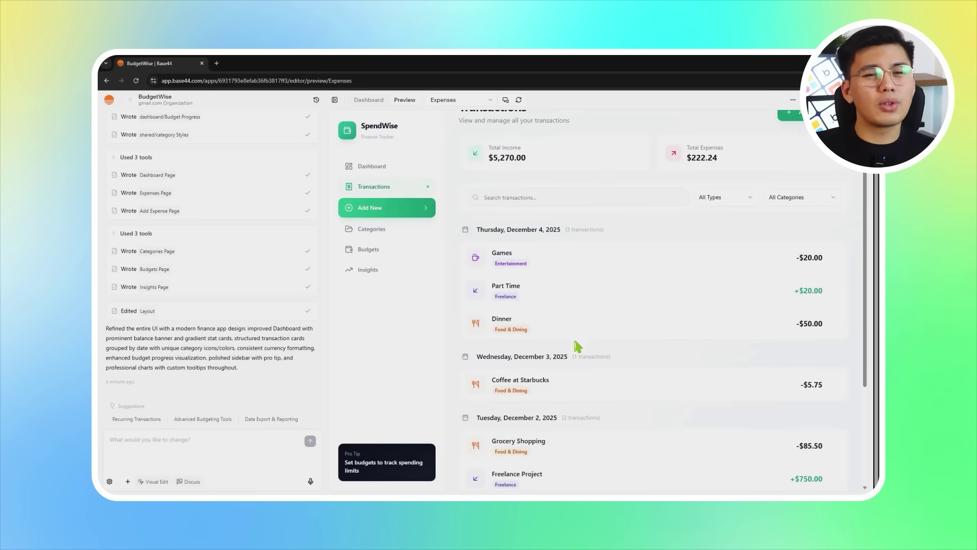
Check the Transactions list for the Dinner expense, and view the Insights and Dashboard pages
scroll(526, 314, "down", 4)
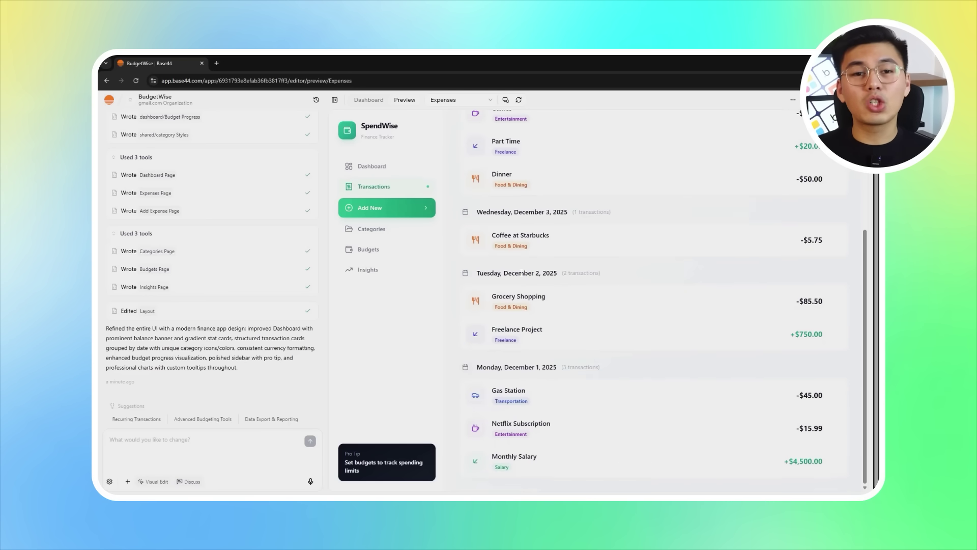
scroll(654, 306, "up", 4)
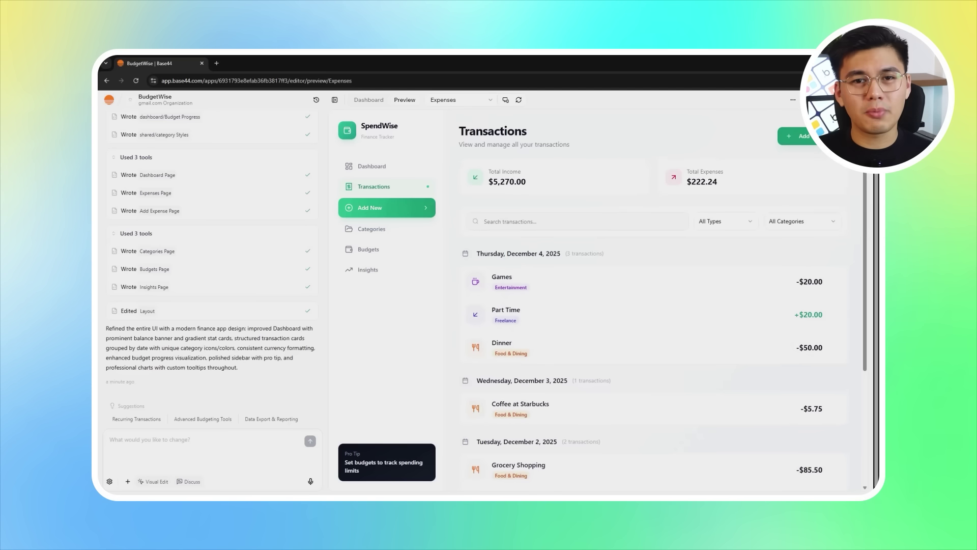
left_click(390, 269)
left_click(392, 167)
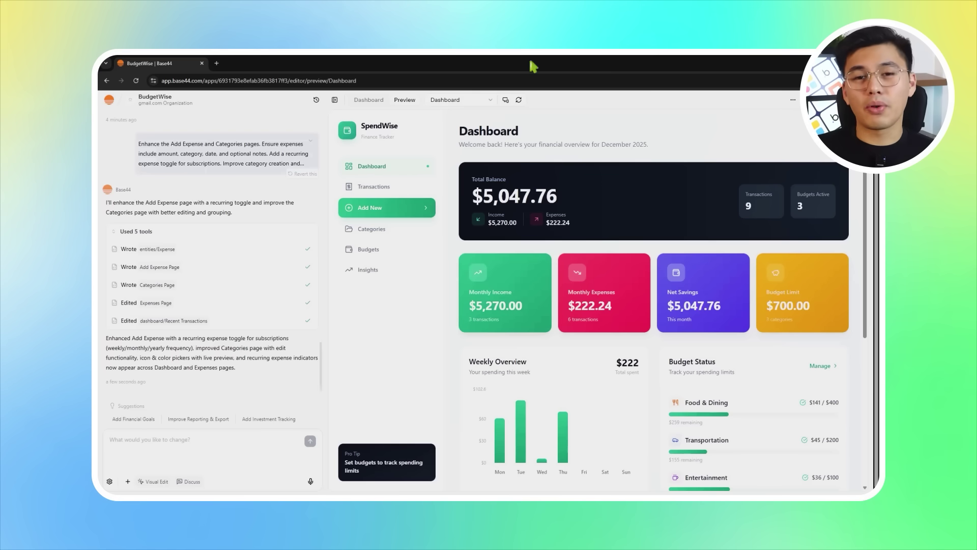
Look over the Dashboard and expand the chat prompt about enhancing the Add Expense and Categories pages to read it in full
scroll(410, 285, "down", 6)
scroll(415, 292, "up", 6)
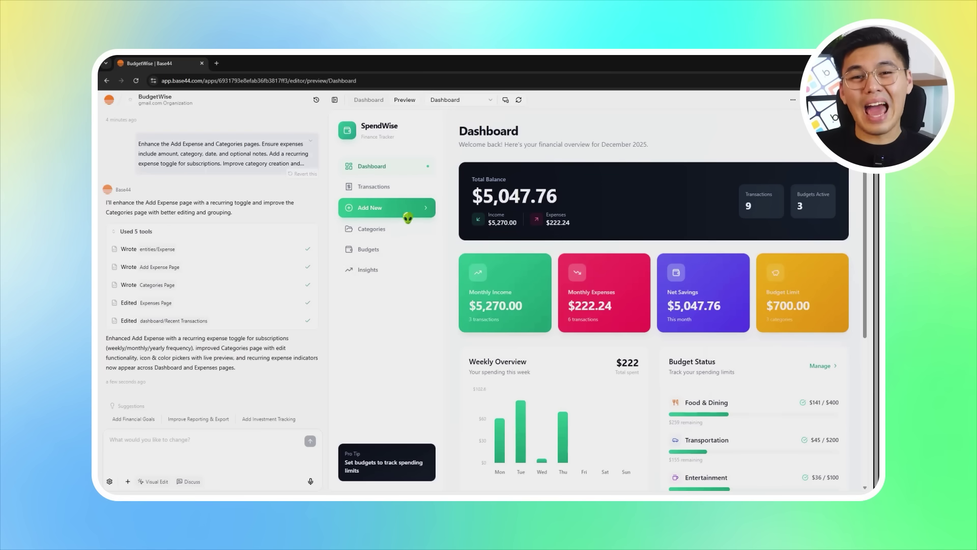
left_click(311, 141)
scroll(277, 188, "up", 2)
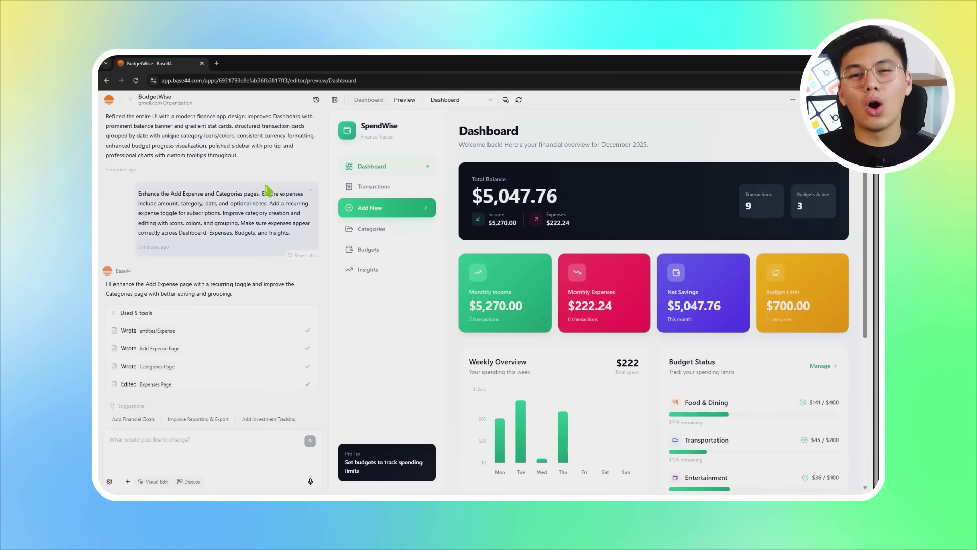
scroll(275, 189, "down", 2)
scroll(324, 349, "up", 1)
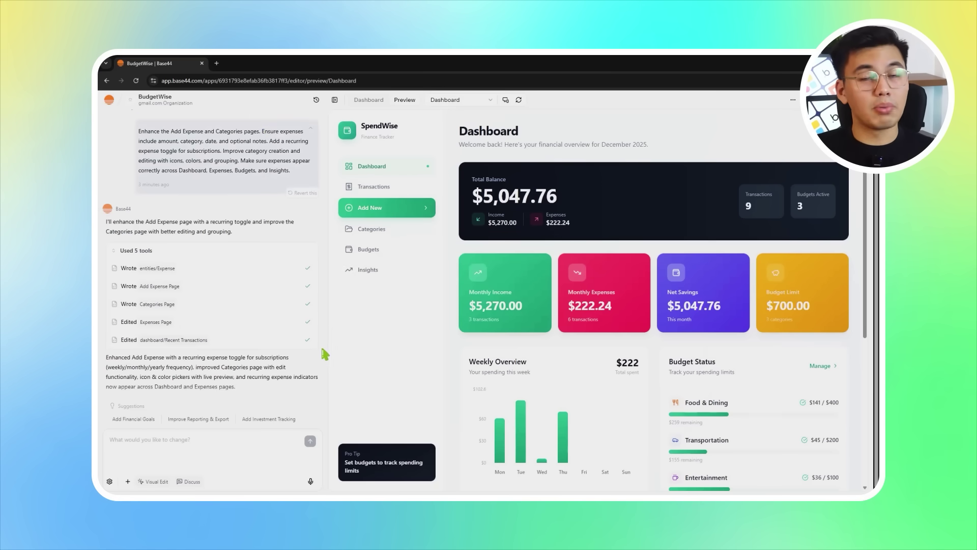
Start a new expense transaction with an amount of 35 and the description Bills
left_click(387, 214)
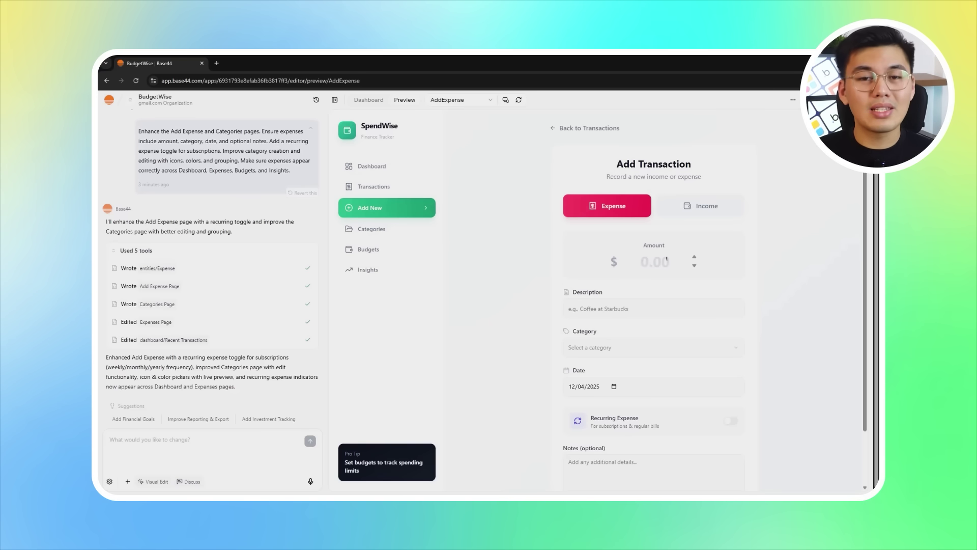
left_click(695, 257)
left_click_drag(696, 261, 577, 267)
type("35")
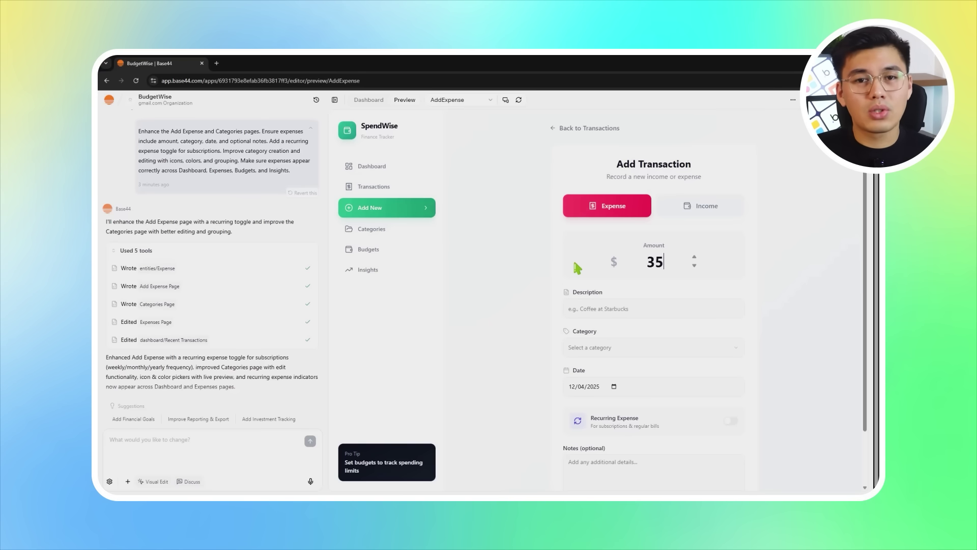
key("Tab")
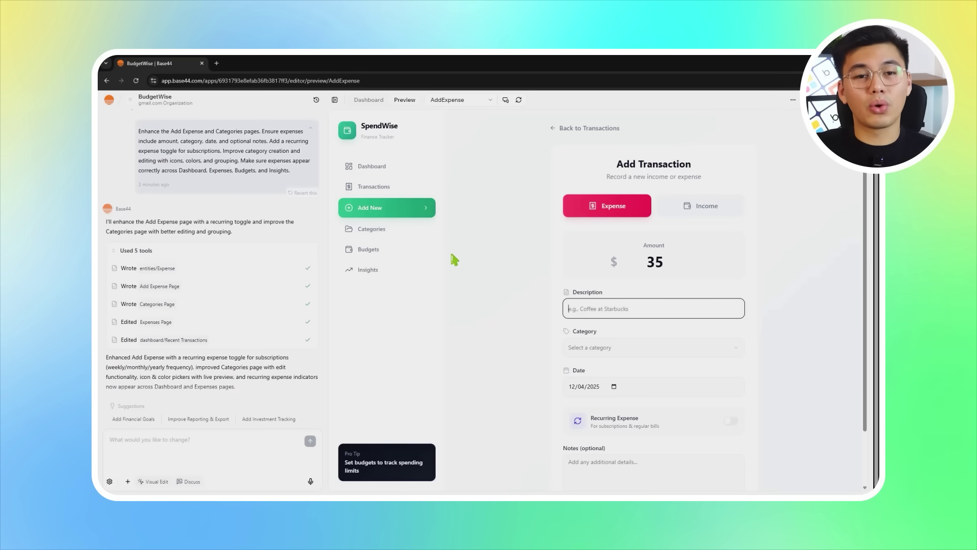
type("Bills")
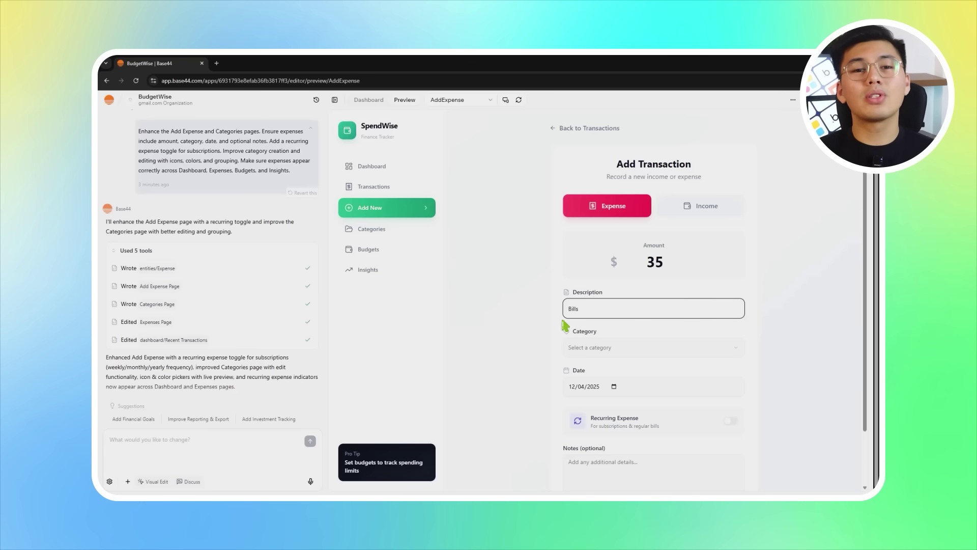
Mark the Bills expense as a recurring expense
left_click(620, 347)
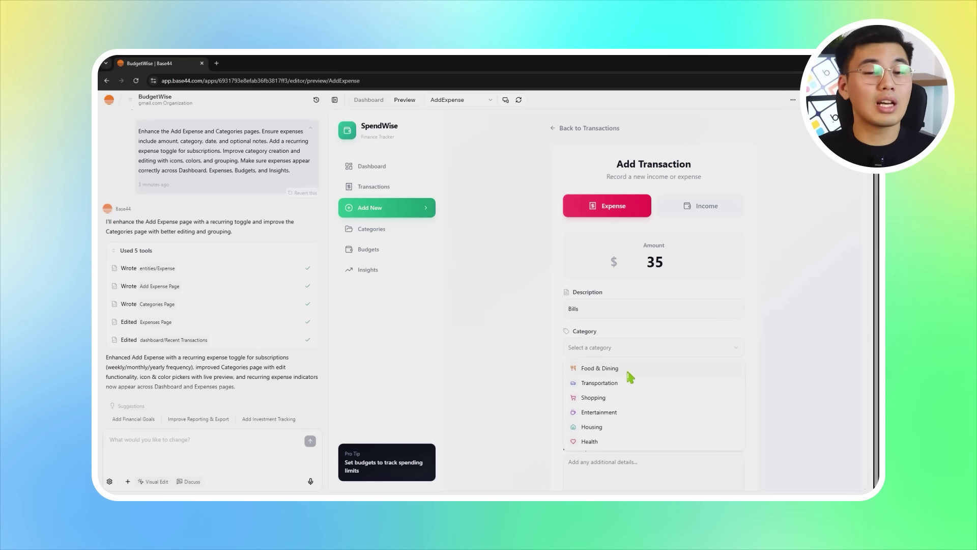
left_click(486, 381)
scroll(597, 383, "down", 1)
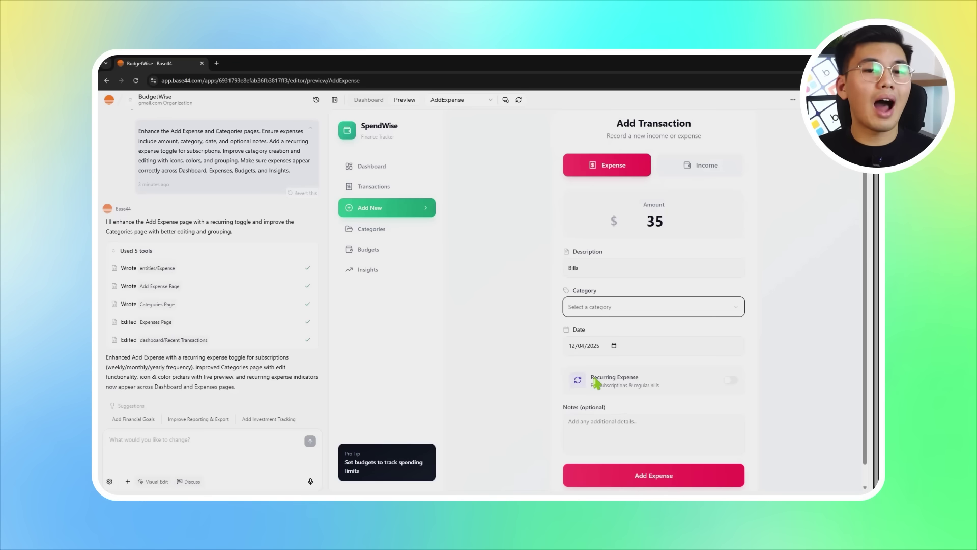
left_click(729, 381)
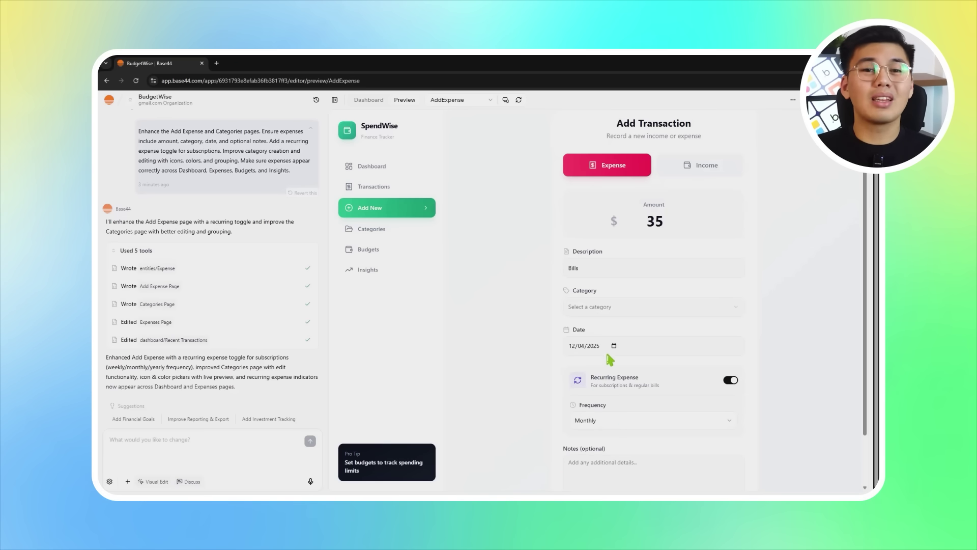
Assign the recurring Bills expense to the Housing category and add it to the transactions
left_click(616, 309)
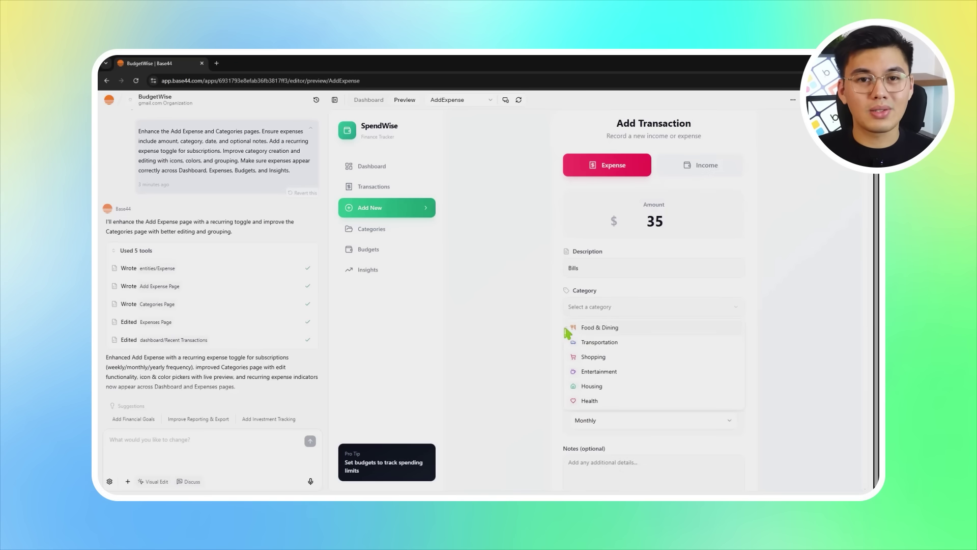
left_click(592, 386)
scroll(593, 346, "down", 1)
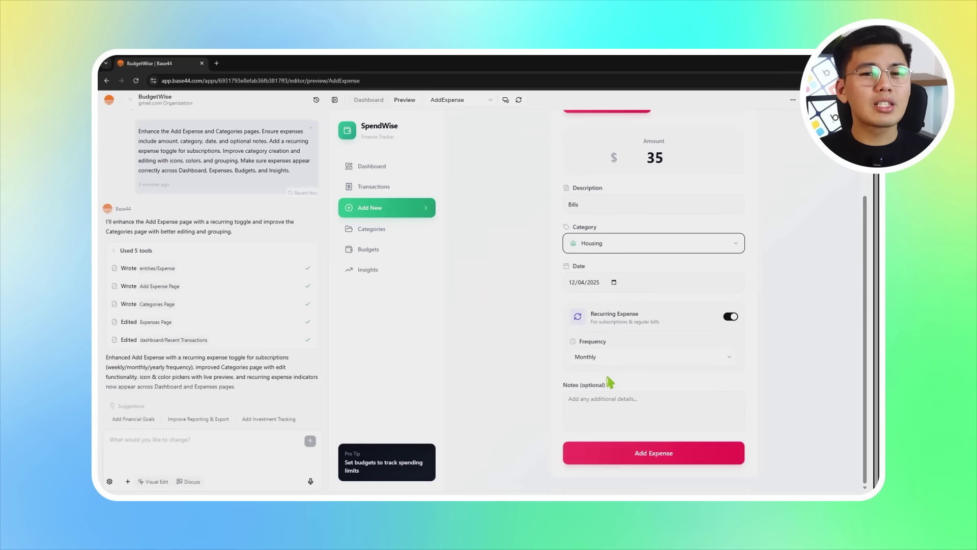
scroll(610, 382, "up", 1)
scroll(642, 377, "down", 1)
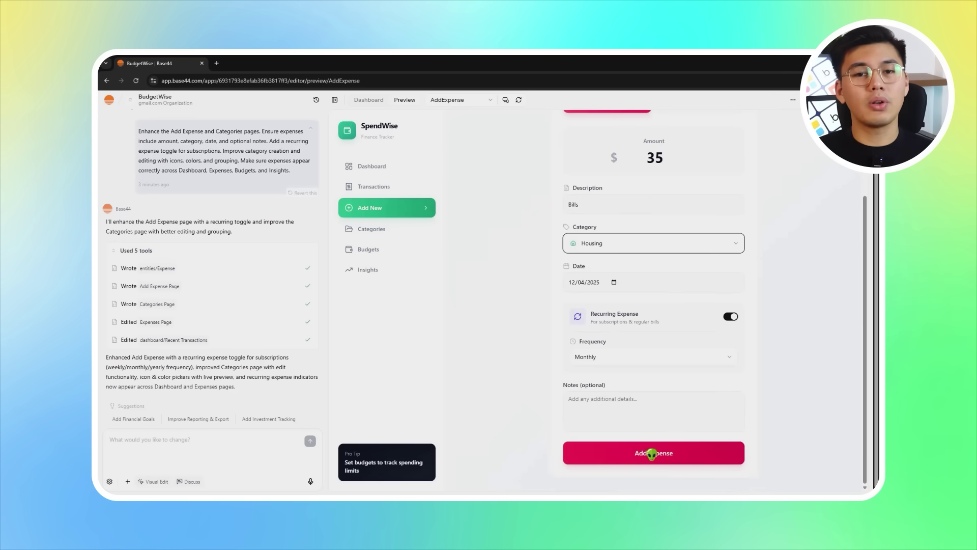
left_click(654, 455)
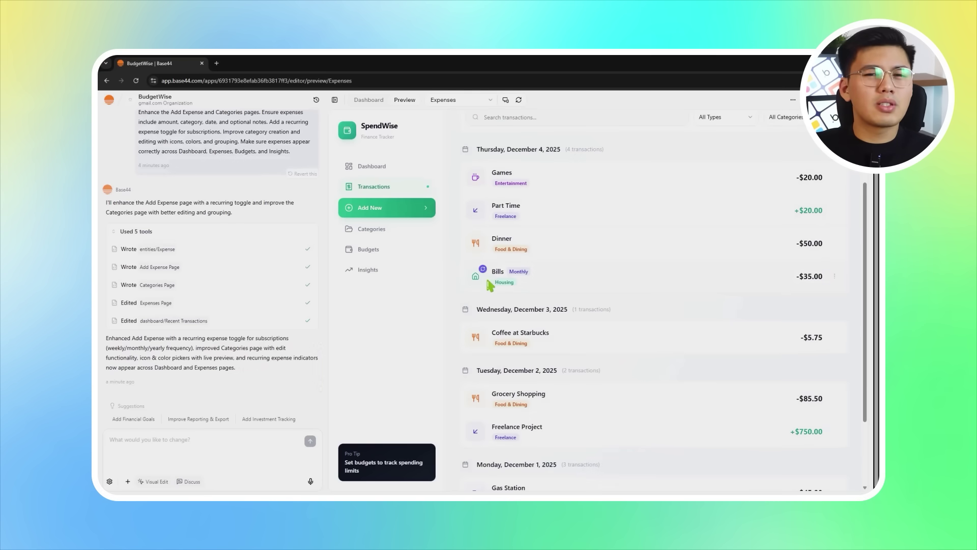
View the Categories page and check the options on the Housing and Health category cards
left_click(403, 233)
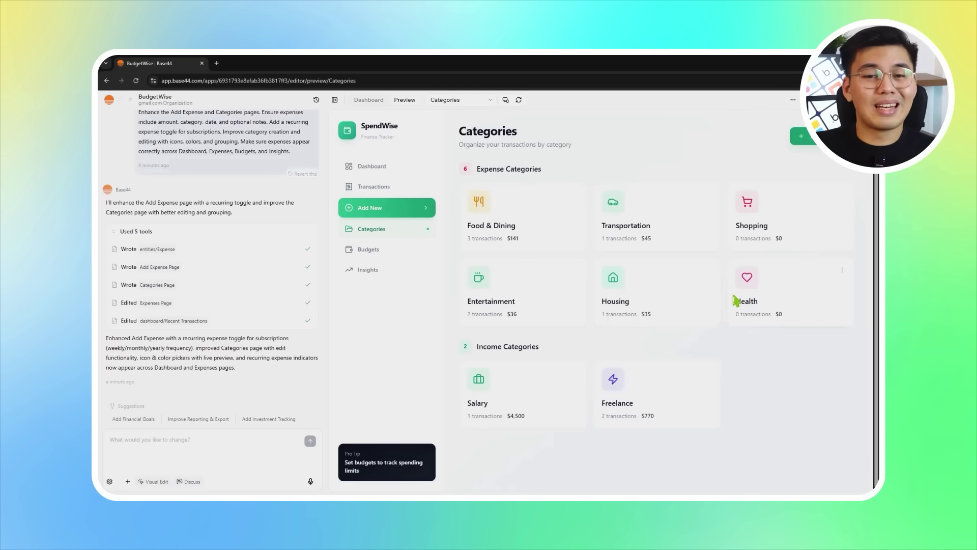
left_click(708, 271)
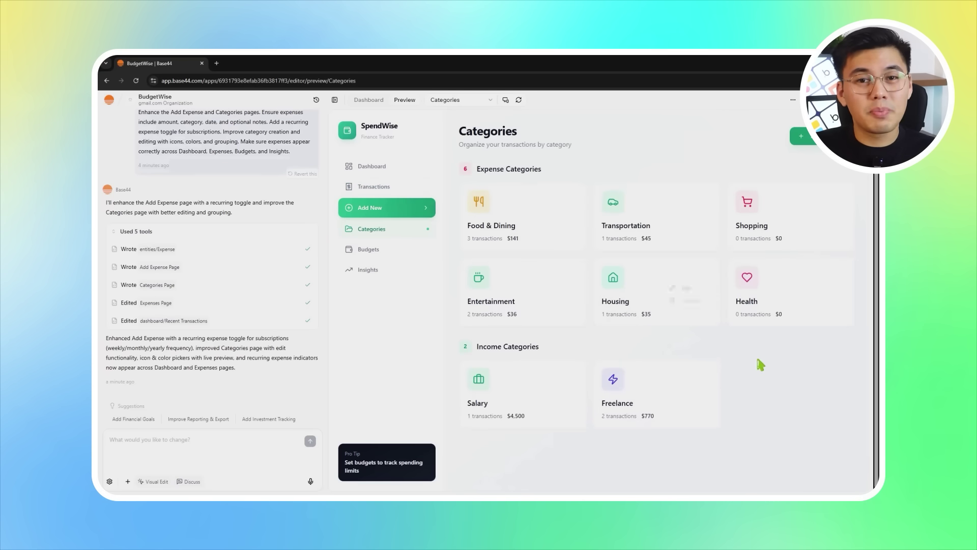
left_click(840, 269)
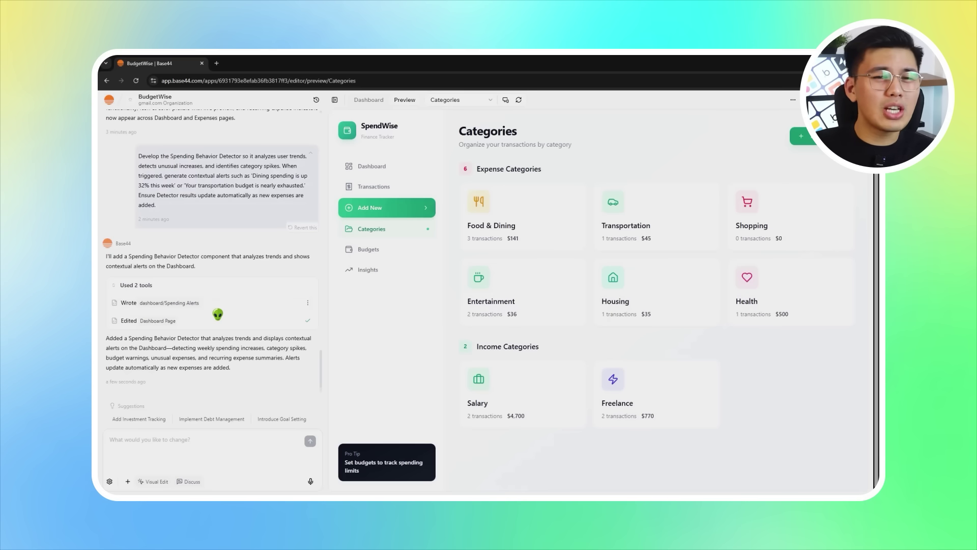
Examine the Dashboard's new Spending Insights alerts, weekly overview and recent transactions, then check the Budgets page and return to the Dashboard
left_click(373, 166)
scroll(486, 251, "down", 1)
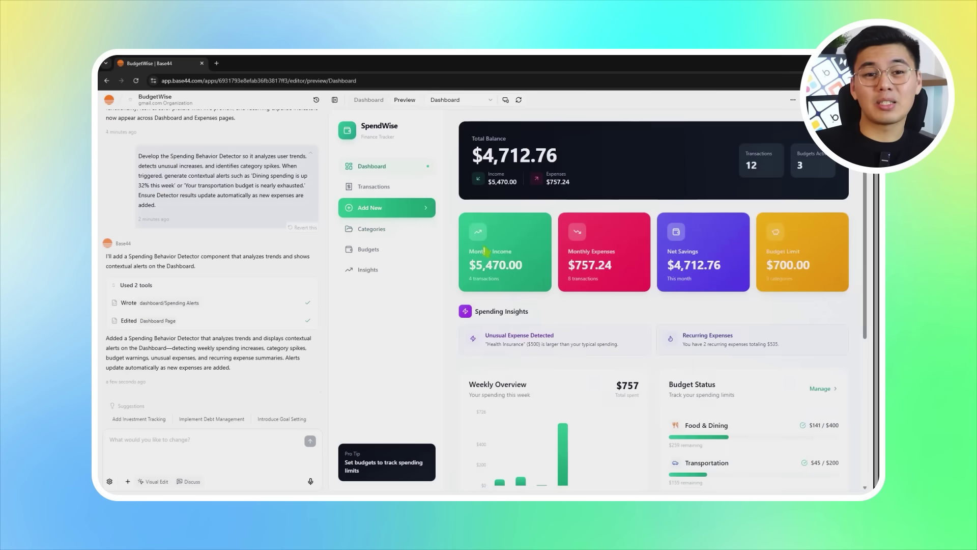
scroll(486, 251, "down", 2)
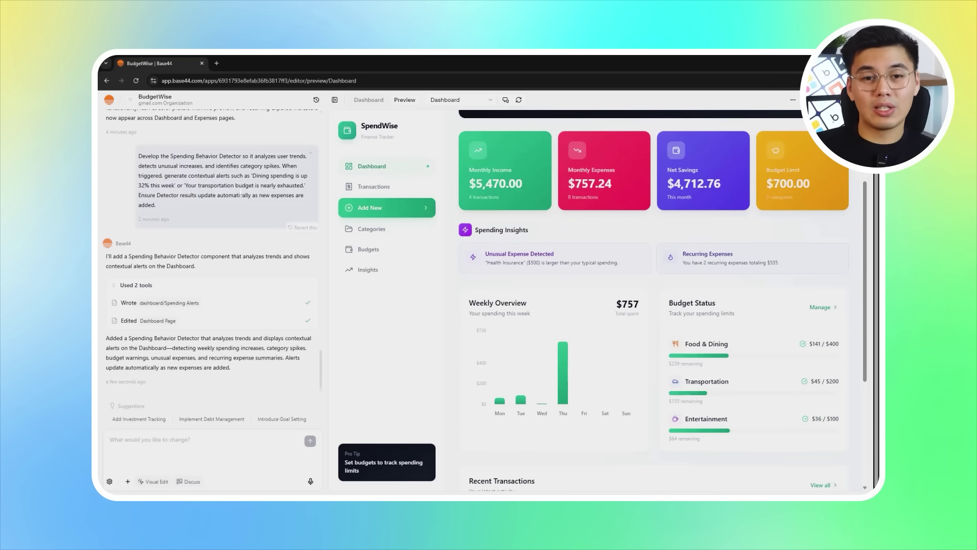
scroll(614, 279, "down", 1)
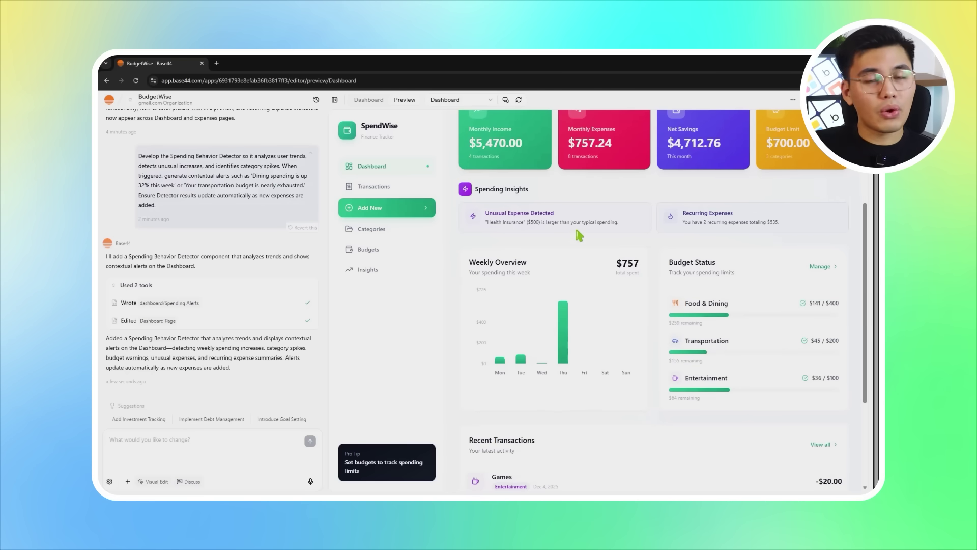
scroll(593, 247, "up", 1)
scroll(637, 269, "up", 3)
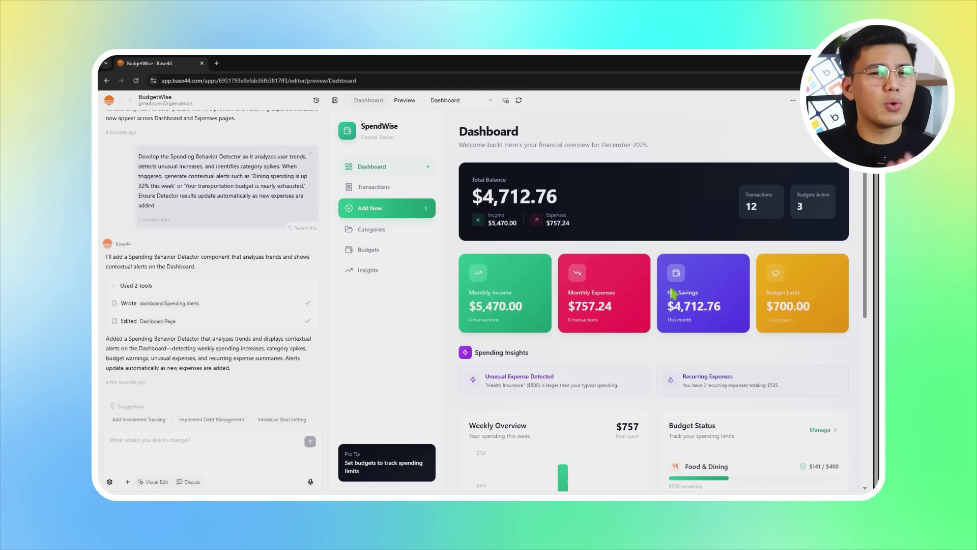
scroll(673, 296, "down", 6)
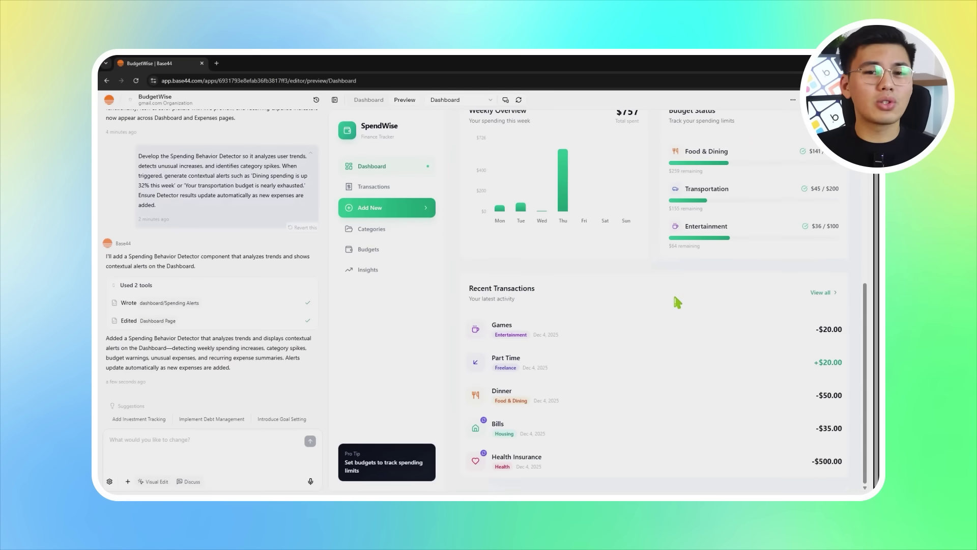
scroll(677, 302, "up", 3)
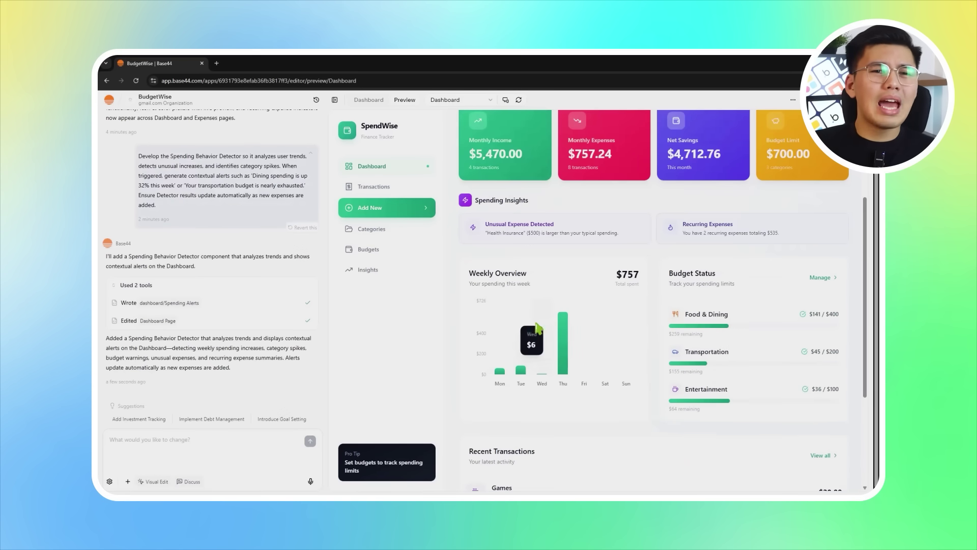
scroll(713, 333, "up", 1)
left_click(821, 320)
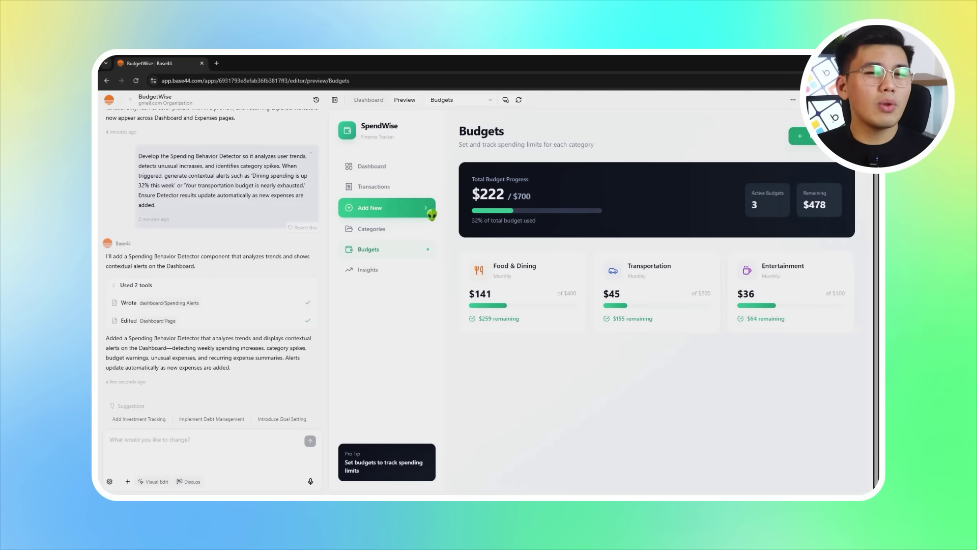
left_click(368, 166)
Start another expense transaction with an amount of 50 and begin its description
left_click(395, 207)
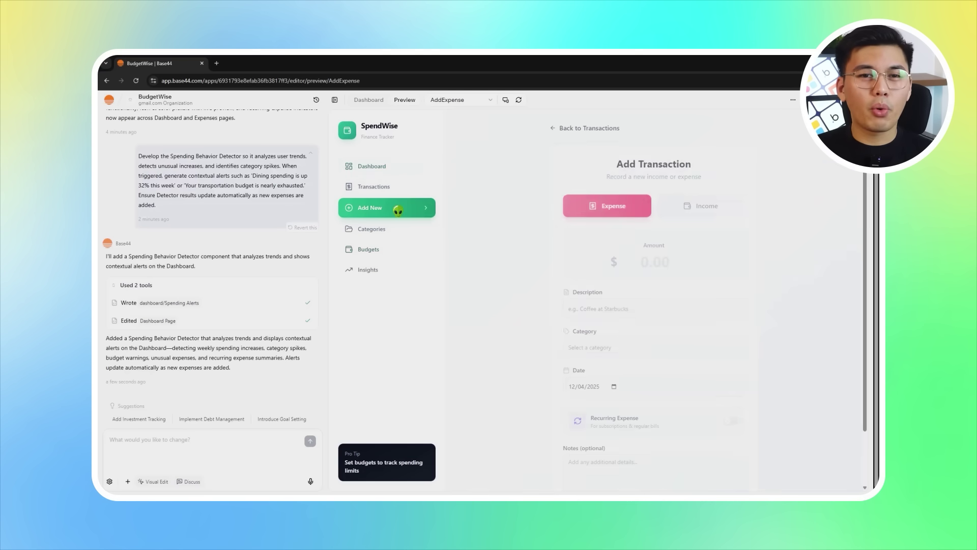
type("50")
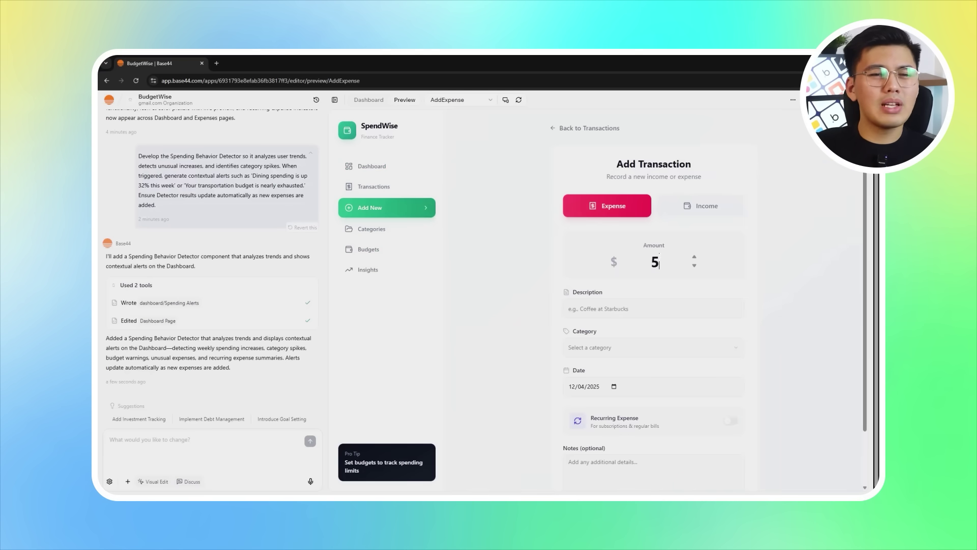
left_click(658, 308)
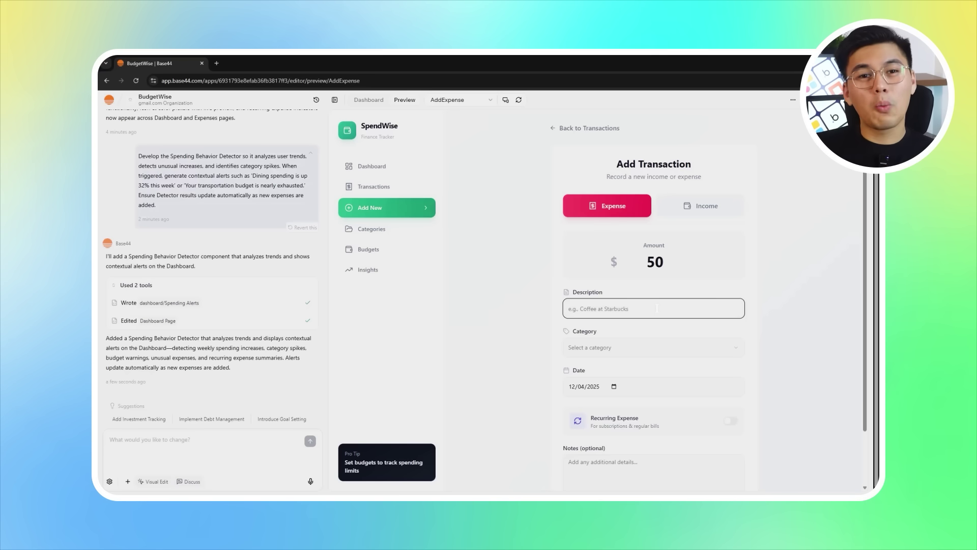
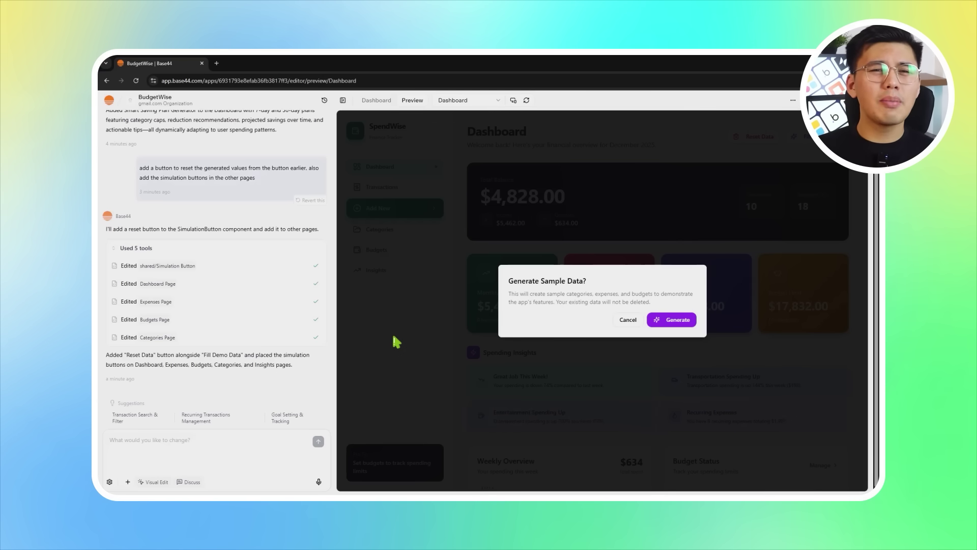
Cancel generating sample data and review the Dashboard's AI-generated saving plan, including its category caps, Quick Wins and 30-Day Plan
left_click(628, 320)
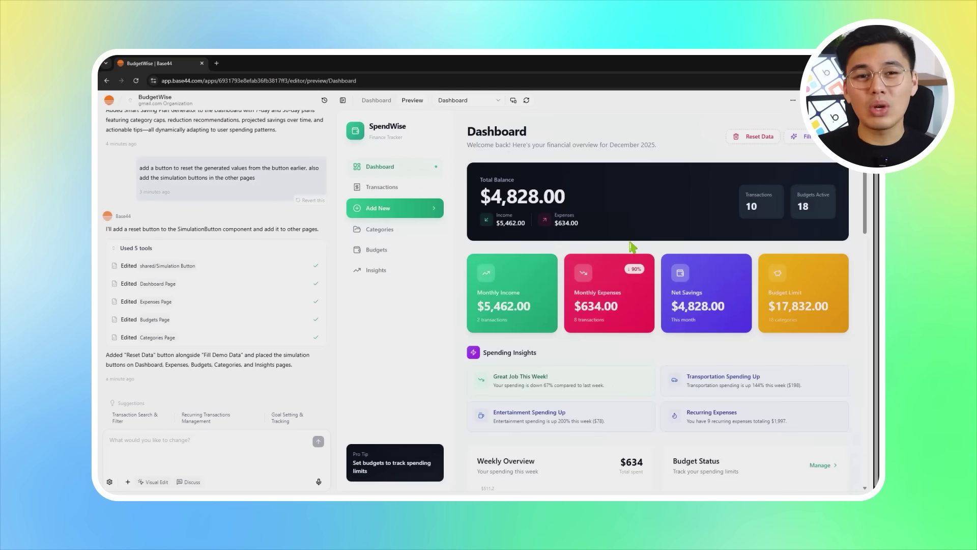
scroll(642, 259, "down", 6)
scroll(665, 305, "down", 5)
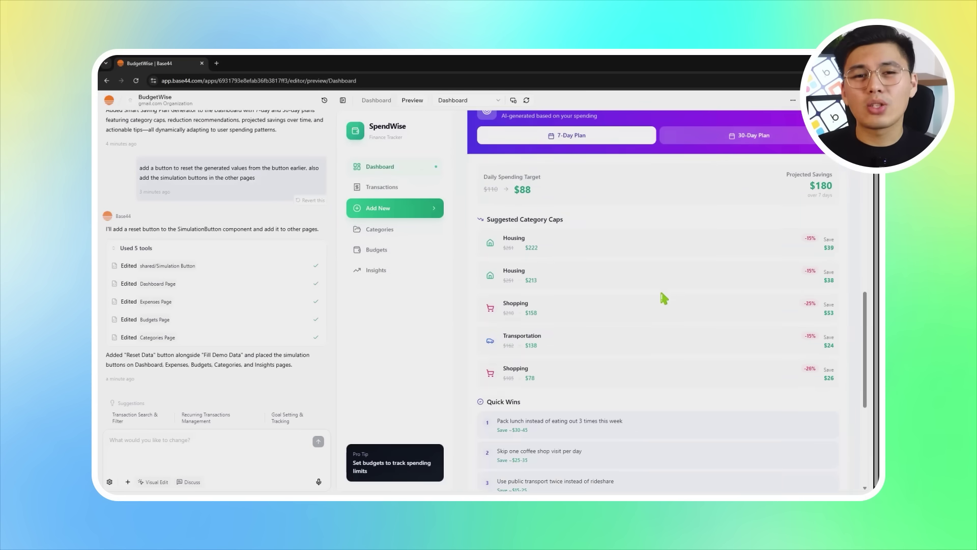
scroll(664, 299, "down", 3)
scroll(659, 300, "up", 2)
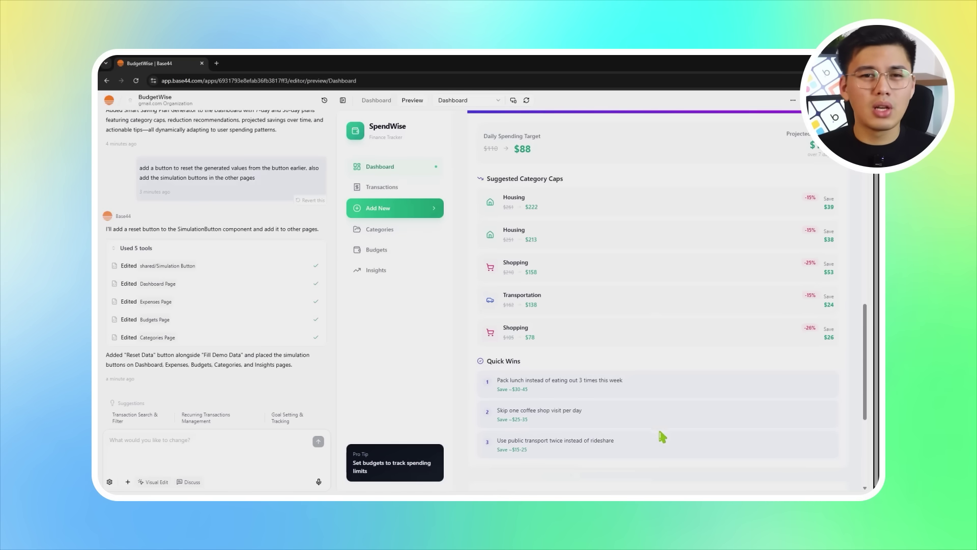
scroll(660, 433, "down", 1)
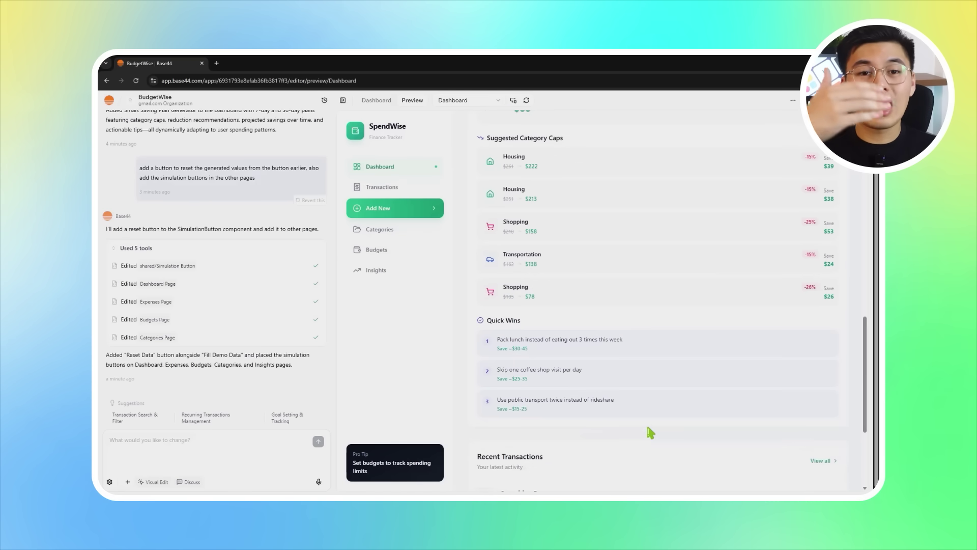
scroll(649, 431, "up", 4)
left_click(716, 231)
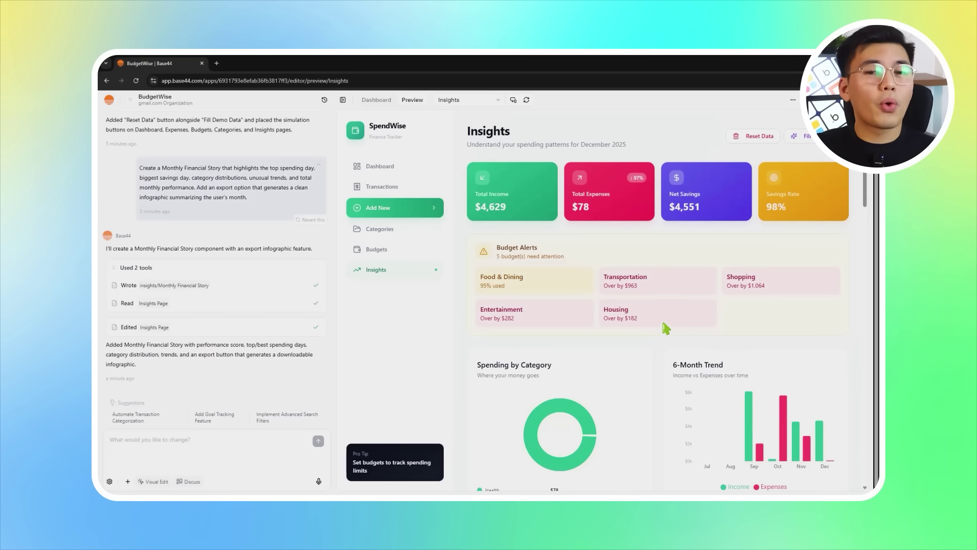
Examine the Monthly Financial Story on the Insights page, including its performance score, top spending day, category breakdown and insights
scroll(640, 345, "down", 7)
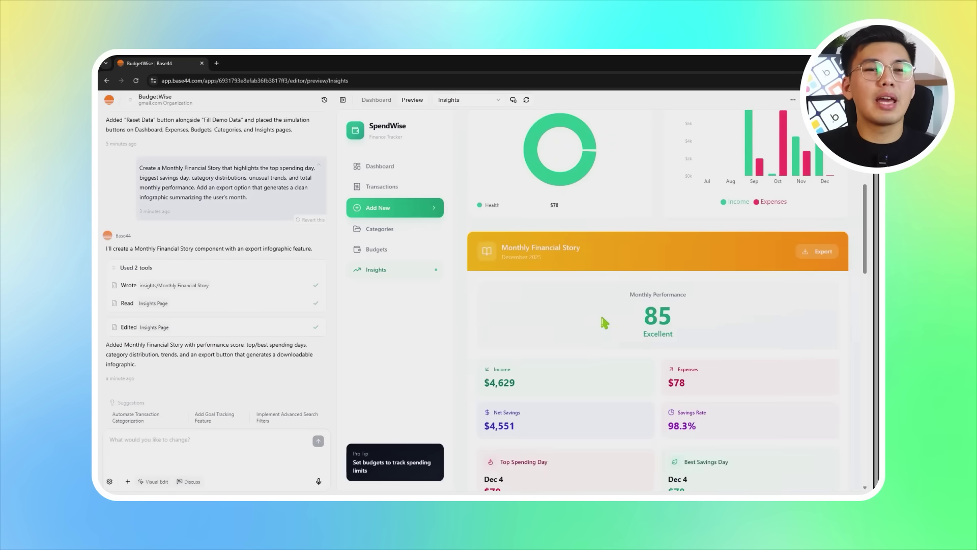
scroll(604, 322, "down", 1)
scroll(604, 203, "down", 1)
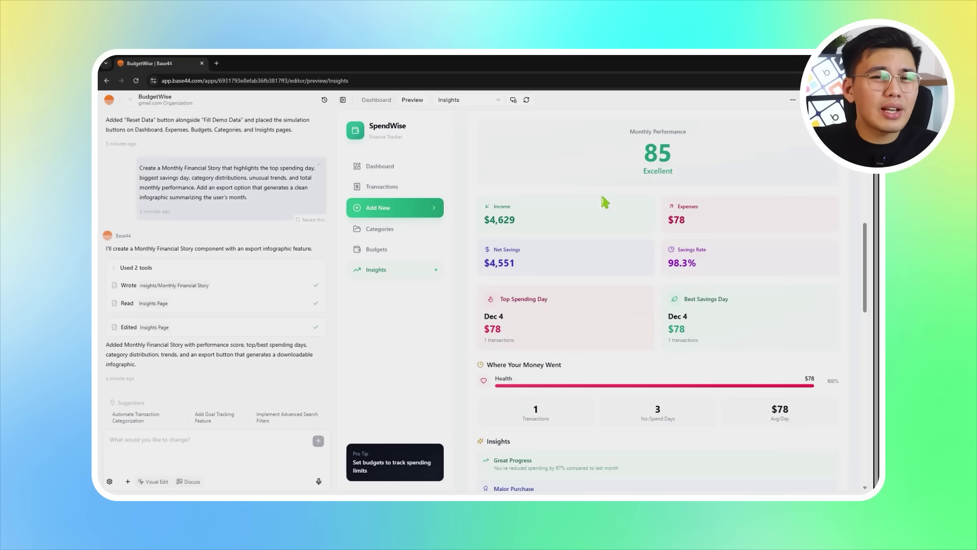
left_click_drag(636, 234, 733, 331)
left_click(735, 365)
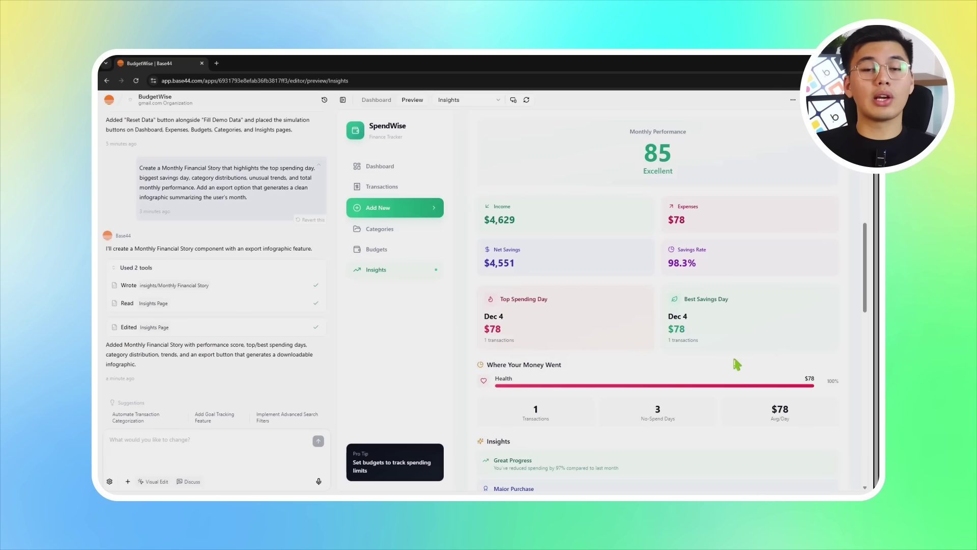
scroll(661, 327, "down", 2)
scroll(667, 309, "down", 1)
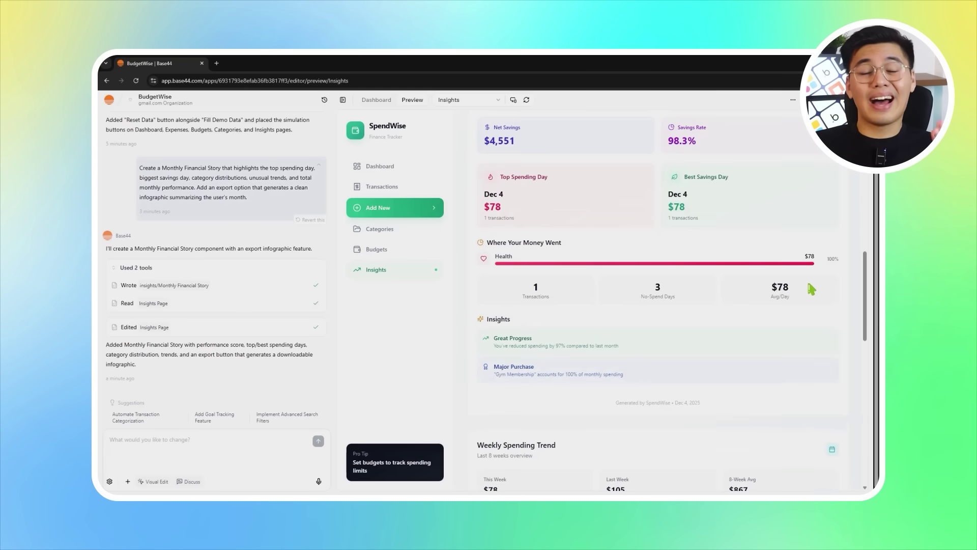
scroll(731, 335, "up", 1)
scroll(694, 345, "down", 1)
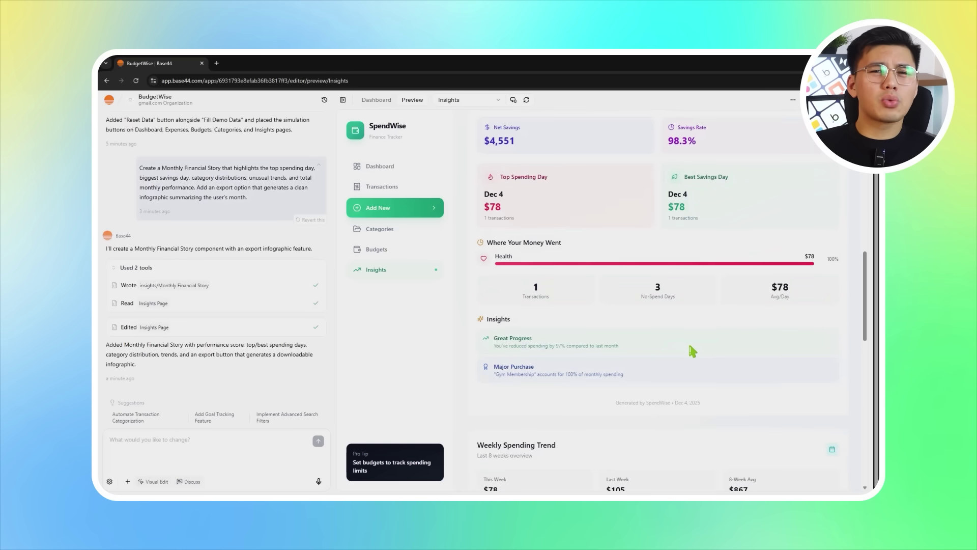
Examine the rest of the Insights page, including the weekly trend, savings potential, spending heatmap and summary cards, ending at the Monthly Financial Story
scroll(689, 336, "down", 5)
scroll(698, 316, "down", 10)
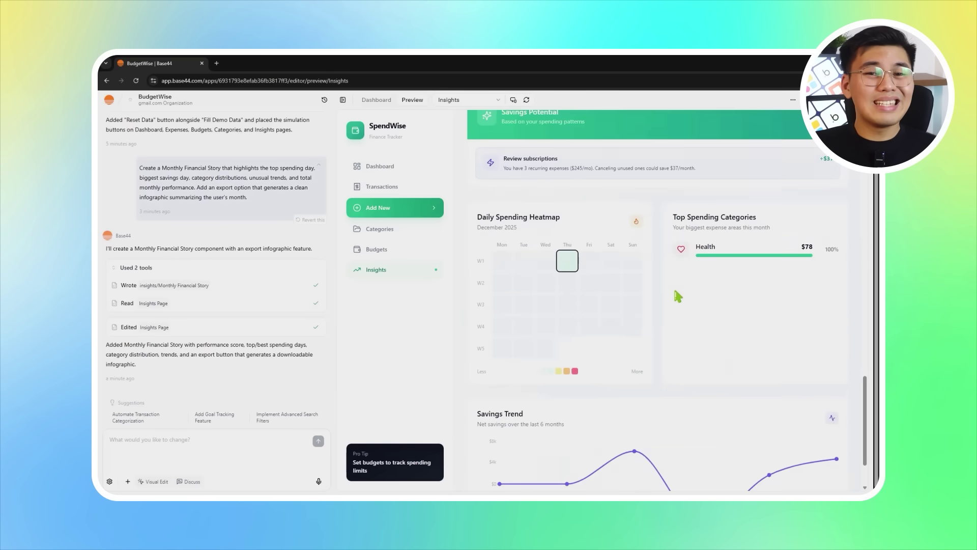
scroll(712, 293, "up", 15)
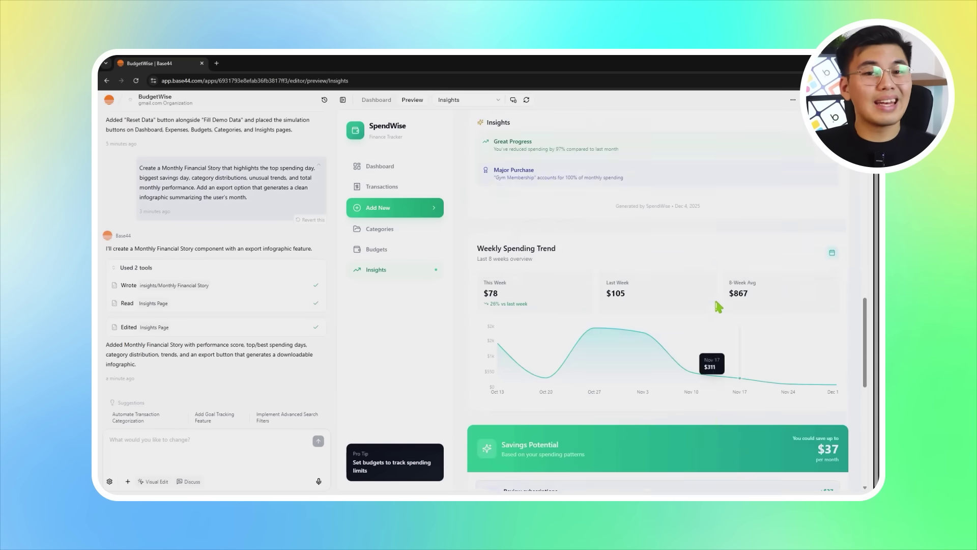
scroll(722, 313, "up", 12)
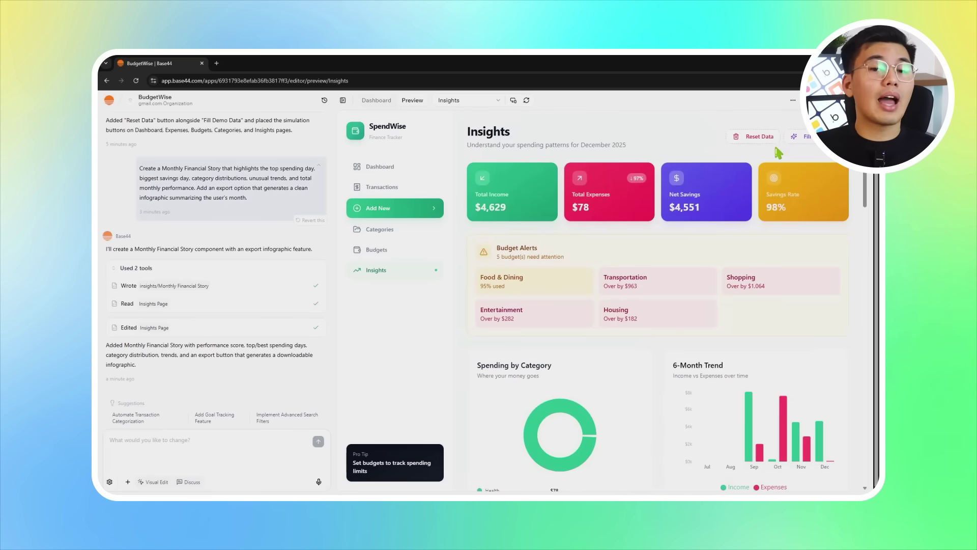
scroll(774, 214, "down", 4)
scroll(768, 275, "up", 4)
scroll(752, 273, "down", 5)
scroll(752, 274, "down", 3)
scroll(742, 236, "up", 1)
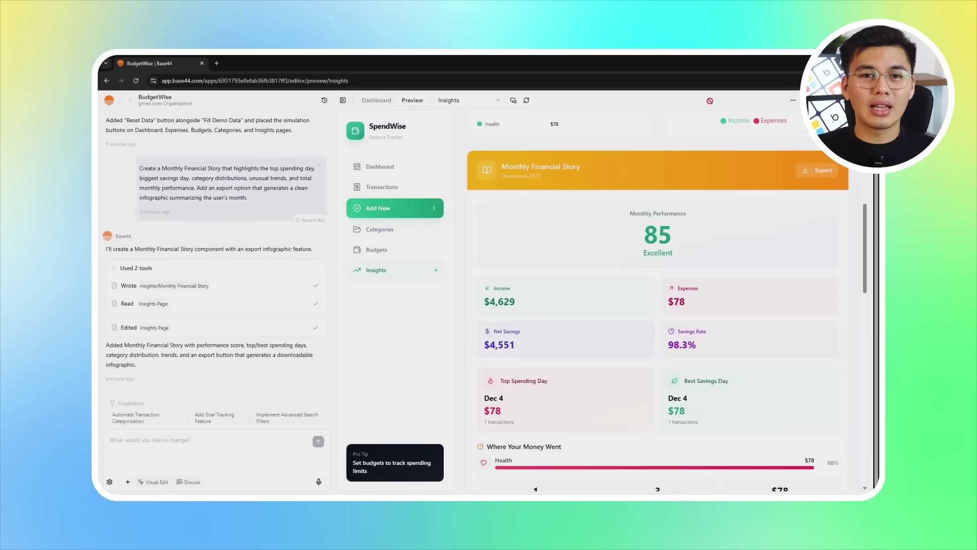
View the exported financial-story-2025-12.png infographic in its own browser tab and compare it with the Monthly Financial Story in the Base44 preview
left_click(250, 63)
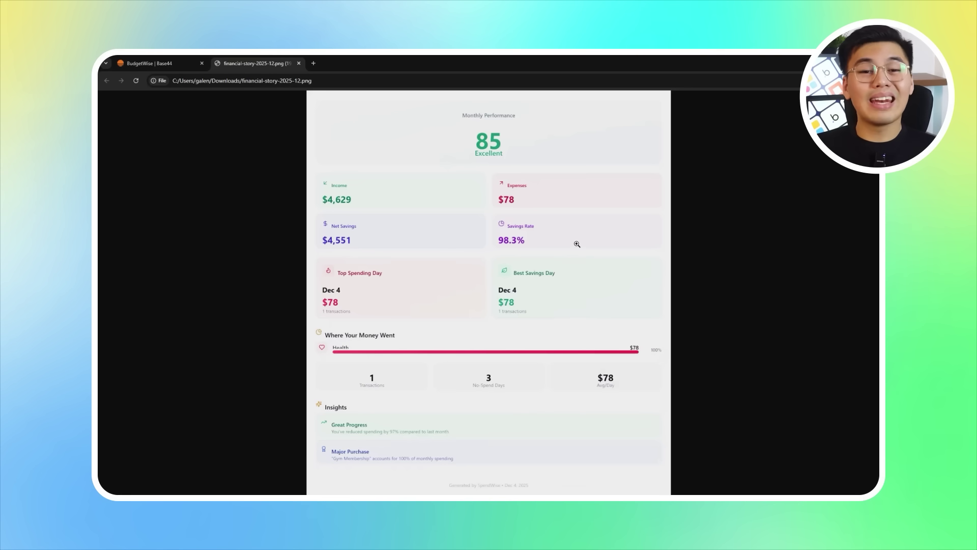
left_click(150, 64)
scroll(661, 228, "down", 3)
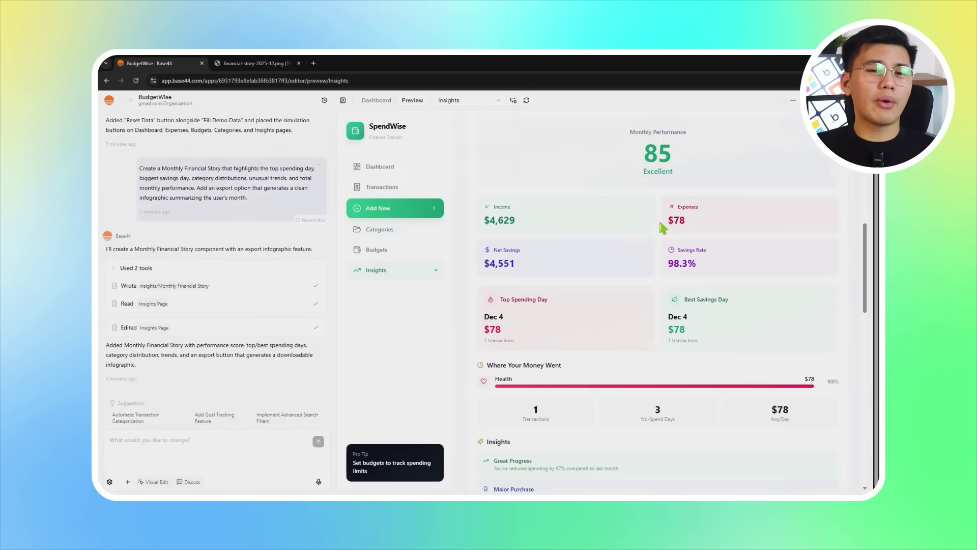
scroll(661, 227, "down", 2)
scroll(661, 230, "up", 2)
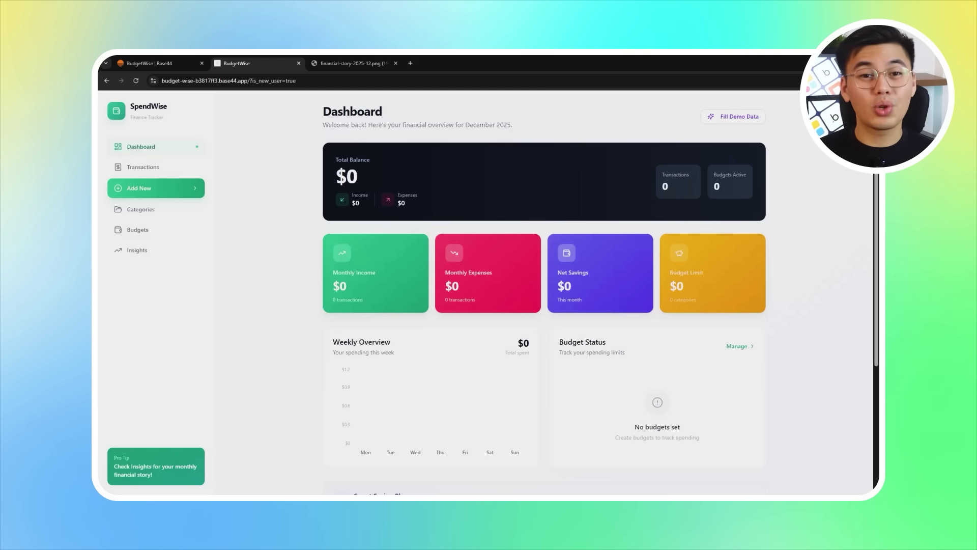
Fill the published app with demo data from its empty Dashboard and confirm the generation
left_click(720, 117)
left_click(560, 312)
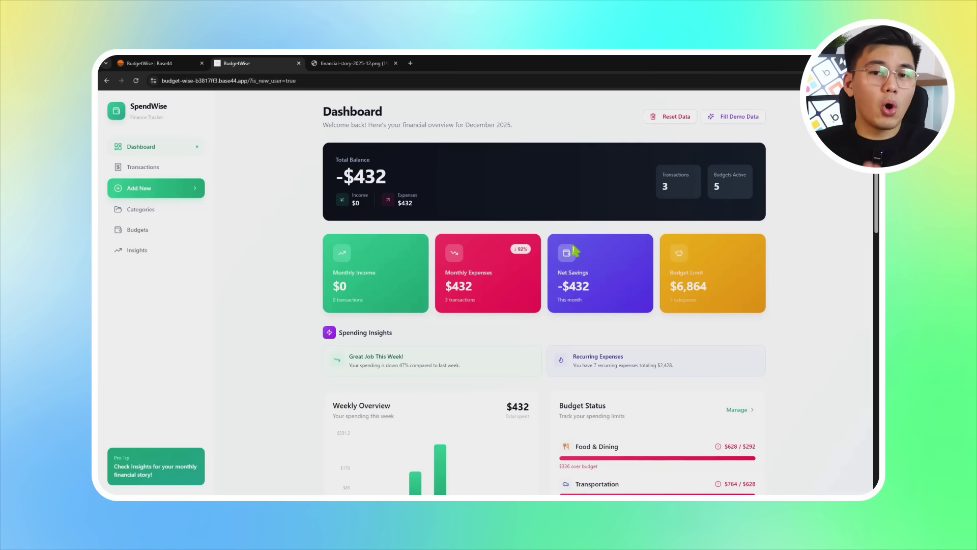
Review the published Dashboard's spending insights, weekly overview, budget status and Smart Saving Plan, including the 30-Day Plan's category caps and Quick Wins
scroll(575, 250, "down", 1)
scroll(581, 243, "down", 2)
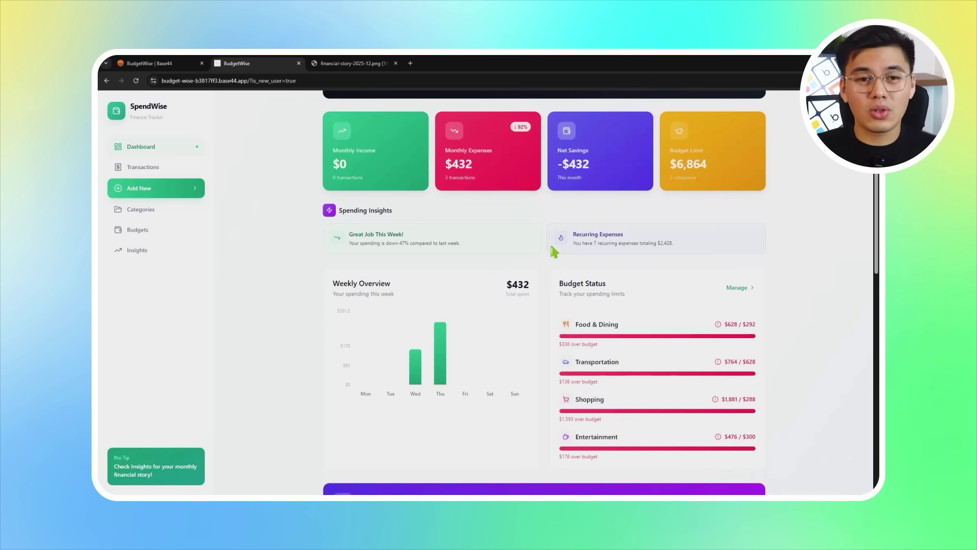
scroll(509, 237, "down", 3)
scroll(592, 252, "down", 6)
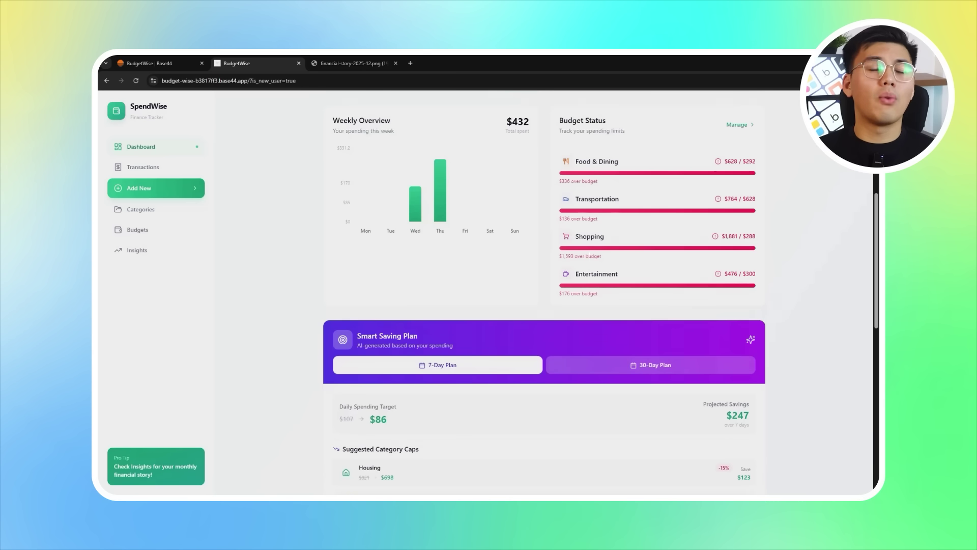
scroll(568, 257, "up", 4)
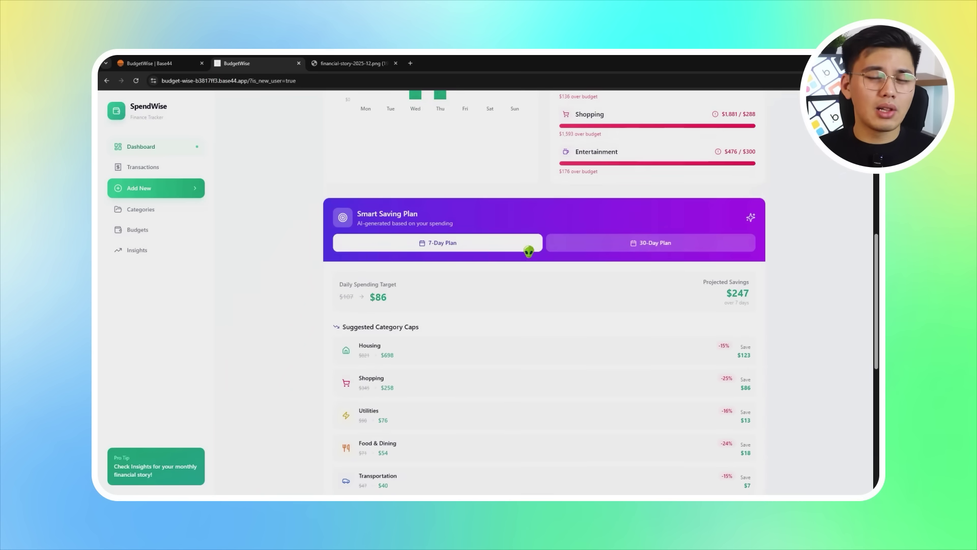
left_click(578, 282)
scroll(519, 301, "down", 2)
scroll(514, 291, "down", 9)
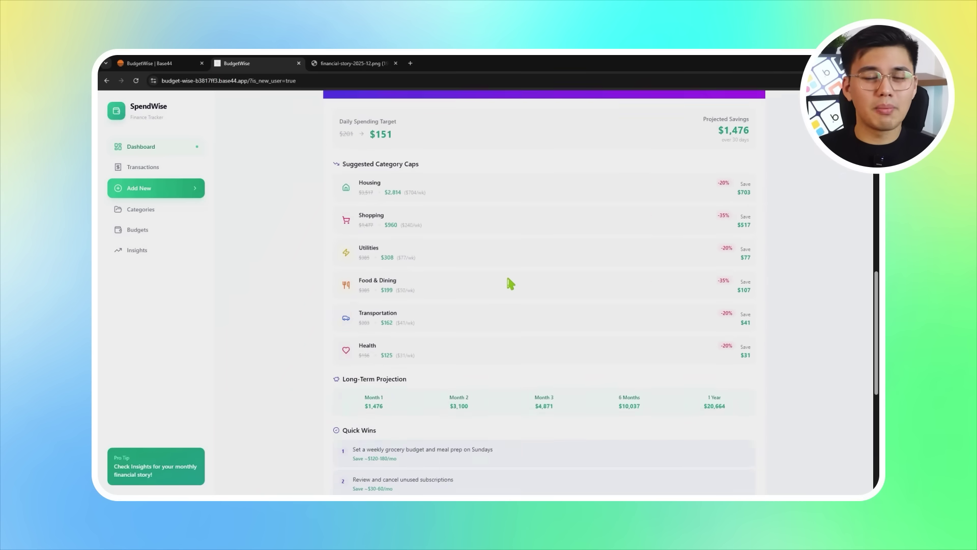
scroll(498, 284, "up", 15)
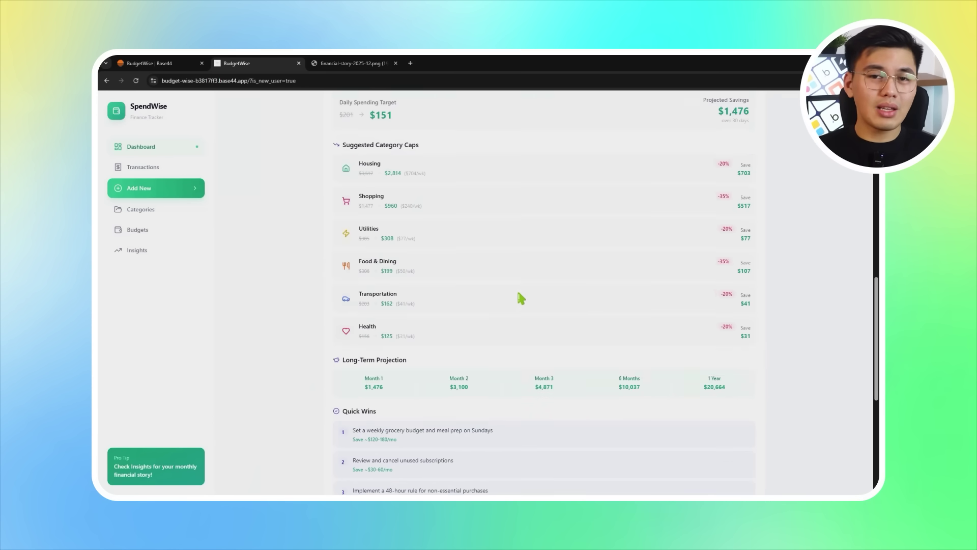
Check the generated demo entries on the published app's Transactions, Categories and Budgets pages
left_click(173, 168)
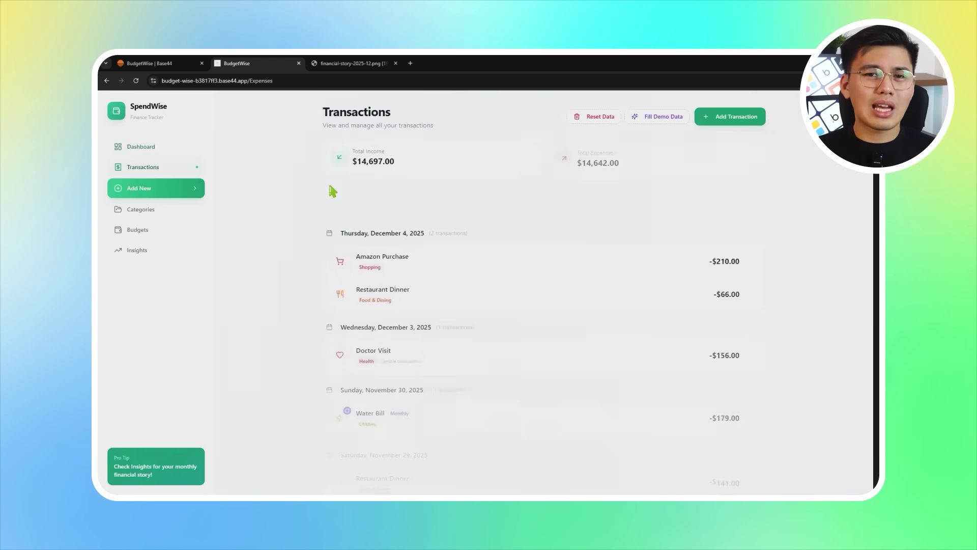
scroll(480, 218, "down", 1)
scroll(478, 223, "up", 1)
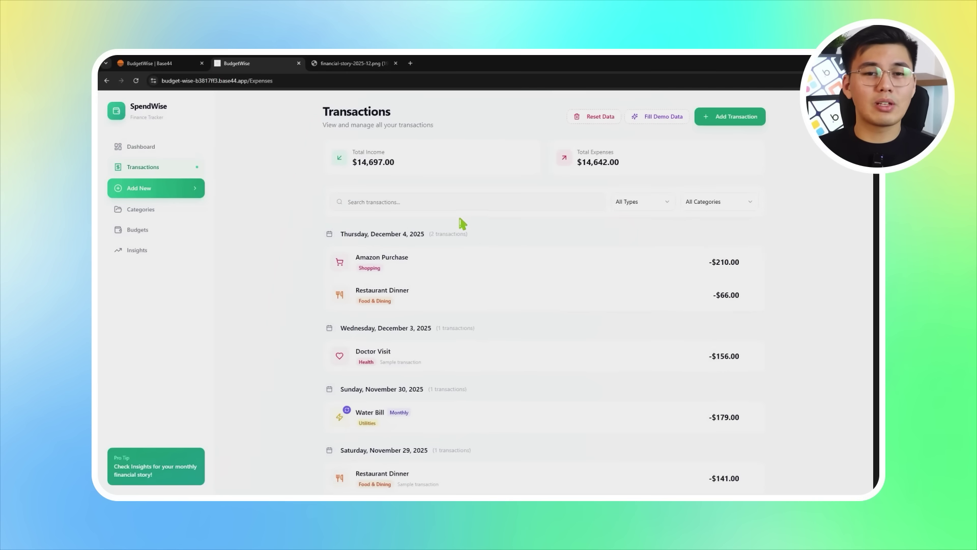
left_click(162, 214)
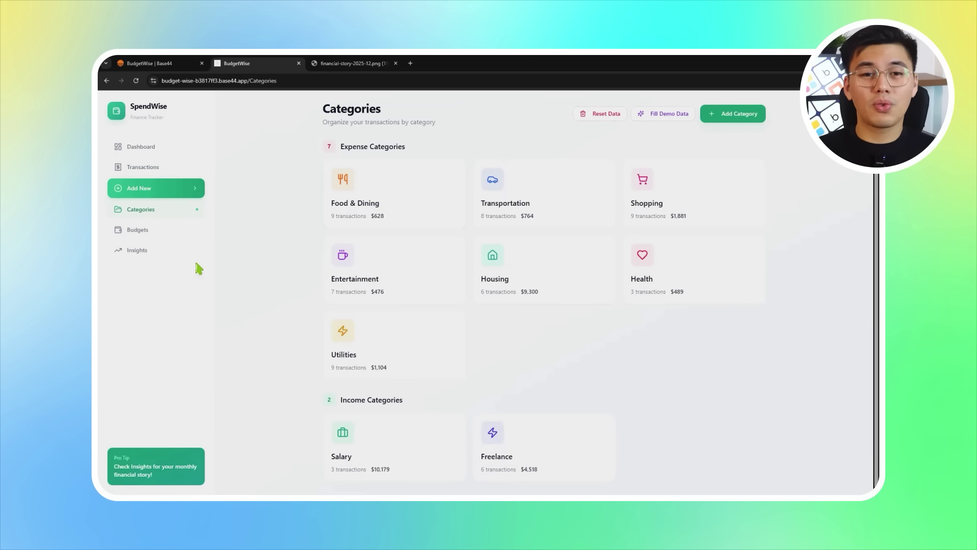
left_click(174, 235)
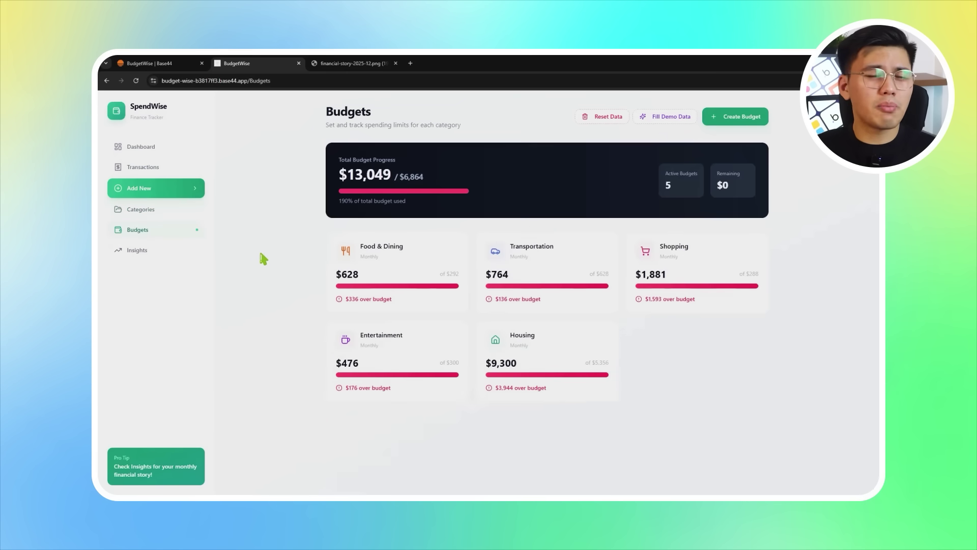
Examine the published app's Insights page, including budget alerts, the Monthly Financial Story with its PDF export option, and the Weekly Spending Trend
left_click(167, 253)
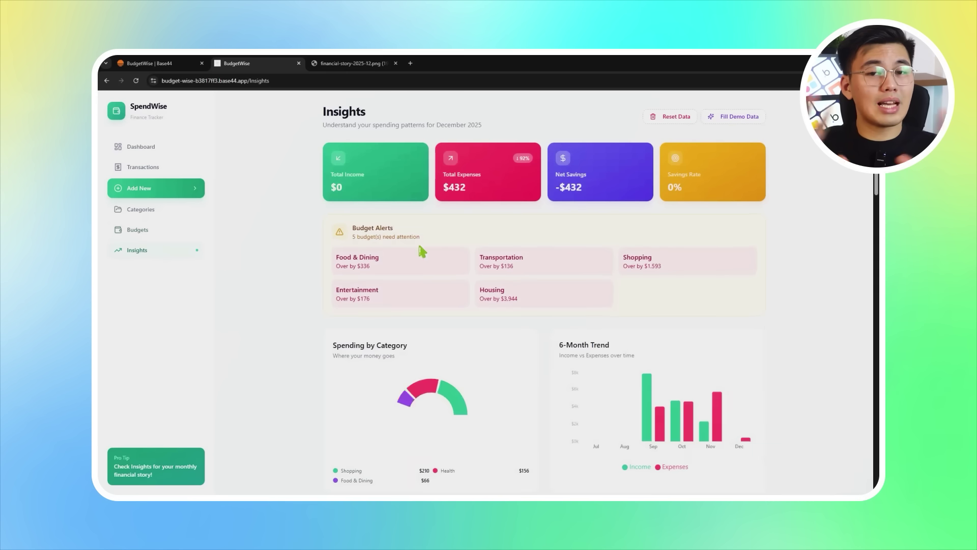
scroll(289, 263, "down", 3)
scroll(289, 264, "down", 6)
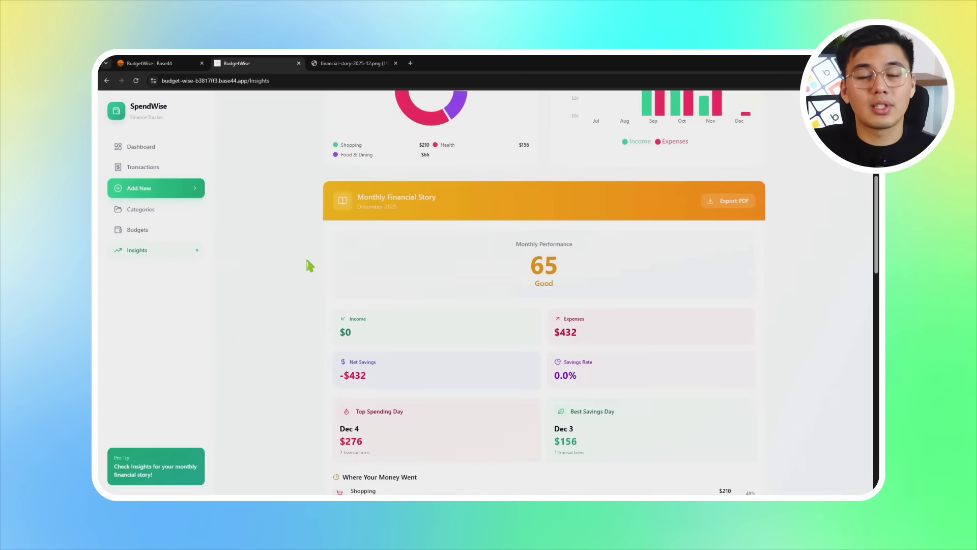
scroll(313, 262, "down", 12)
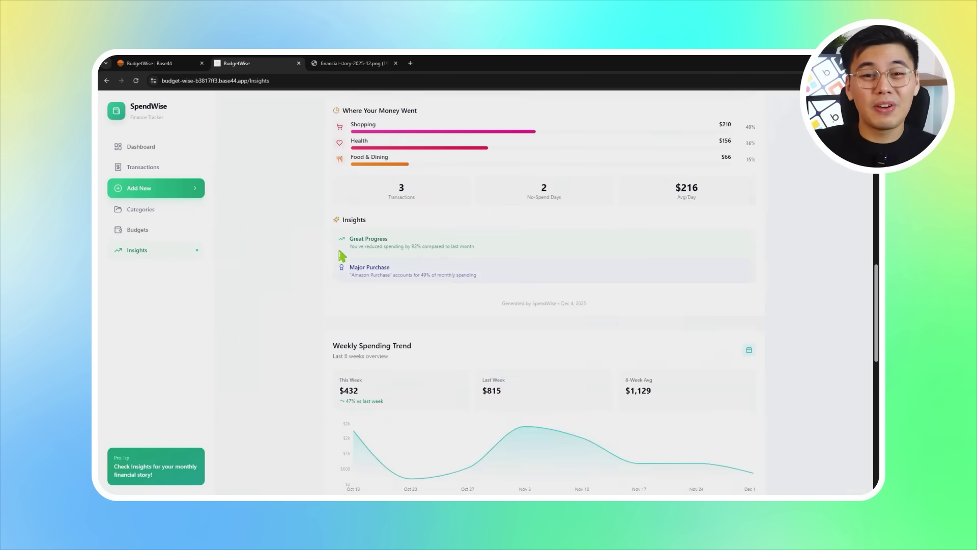